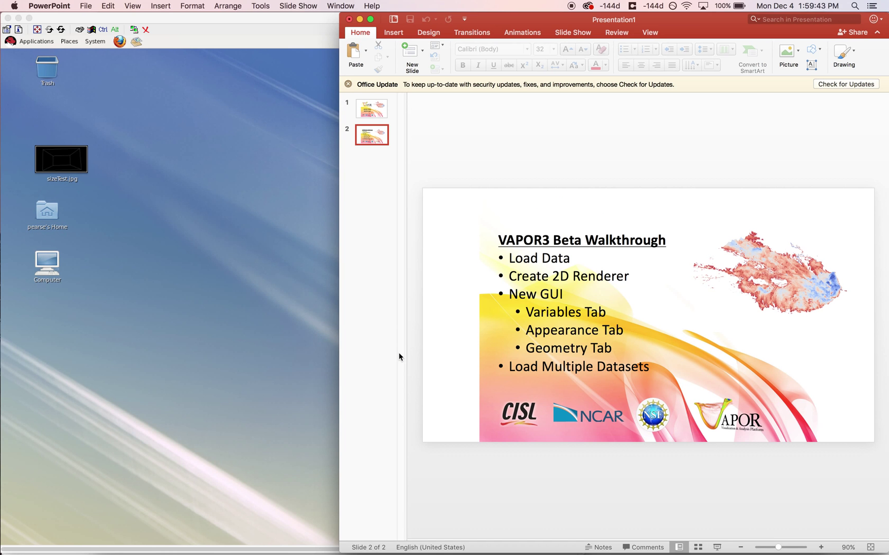
Step: Confirm the terminal is in the VAPOR bin folder with pwd, then launch VAPOR using vglrun ./vapor
click(257, 292)
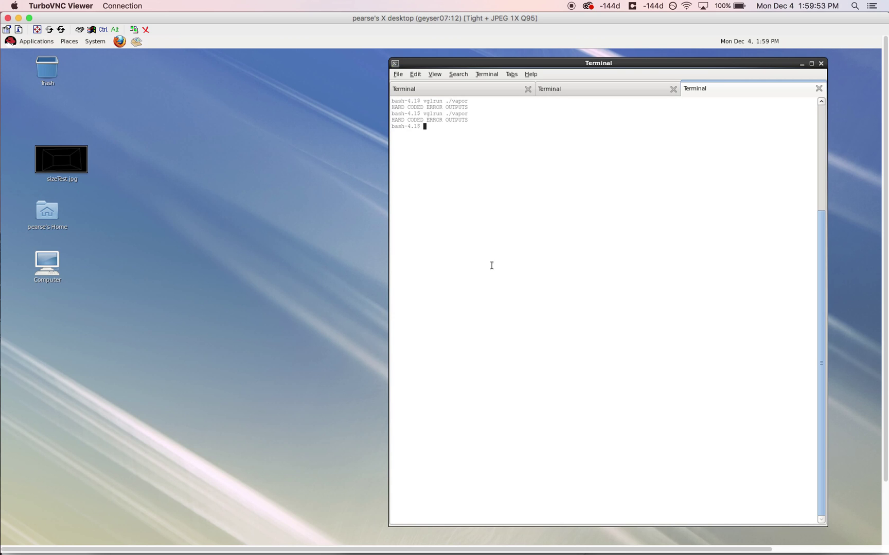
text(vglrun ./vapor)
key(ctrl+c)
text(pwd)
key(Return)
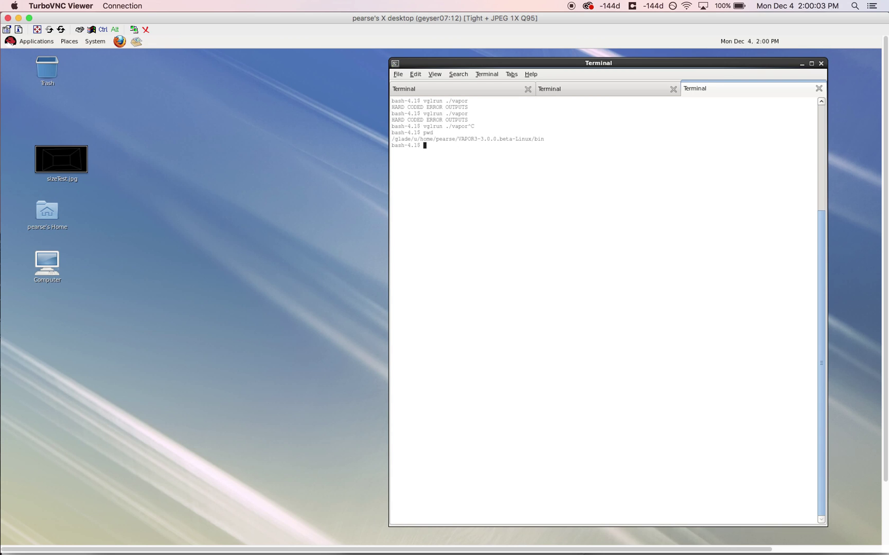
triple_click(496, 139)
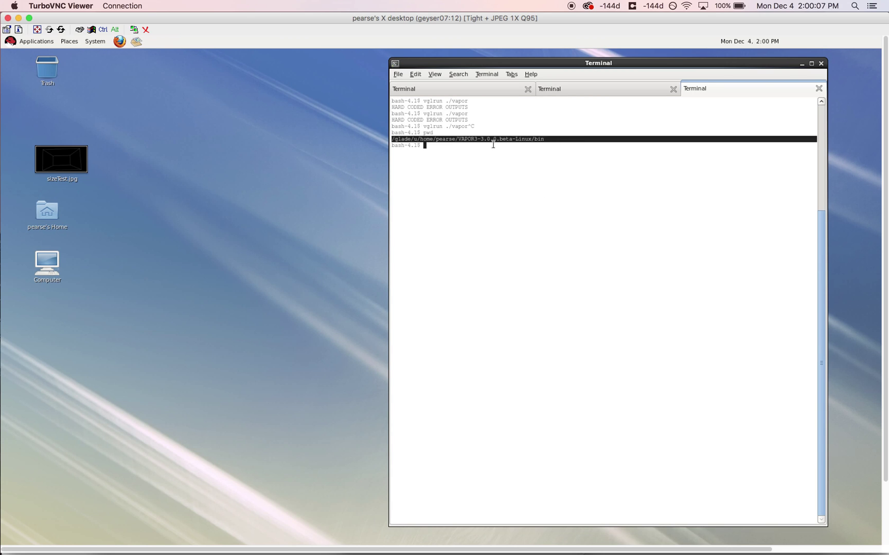
click(545, 142)
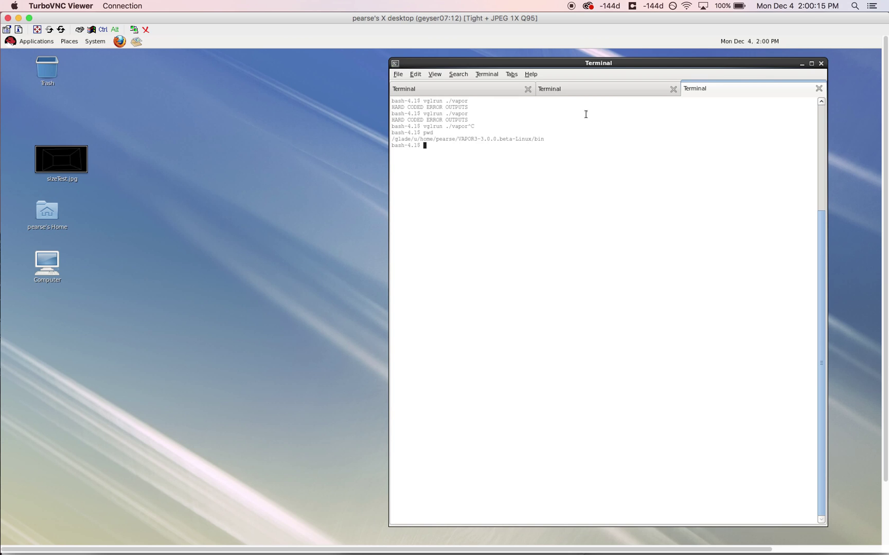
text(vglrun ./vapor)
key(Return)
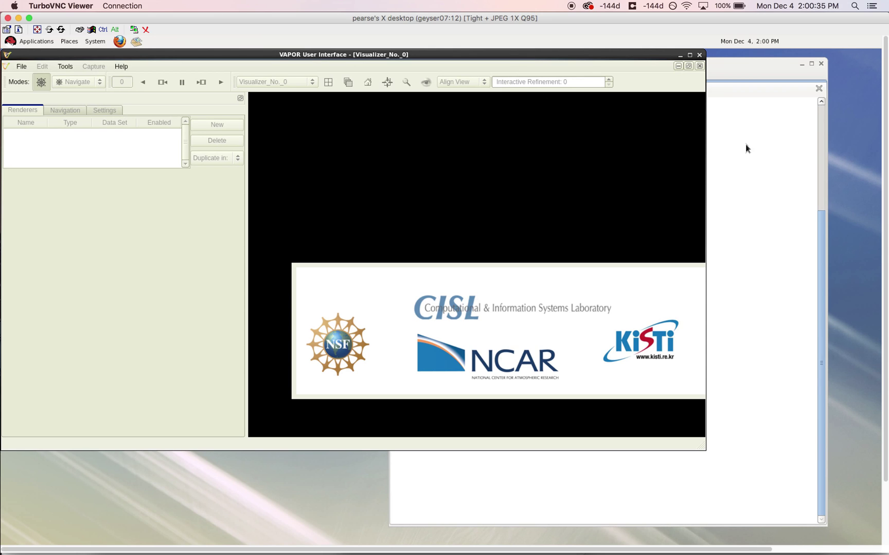
Step: Resize the VAPOR window to fill the screen and browse the File > Import formats
drag(699, 436, 868, 538)
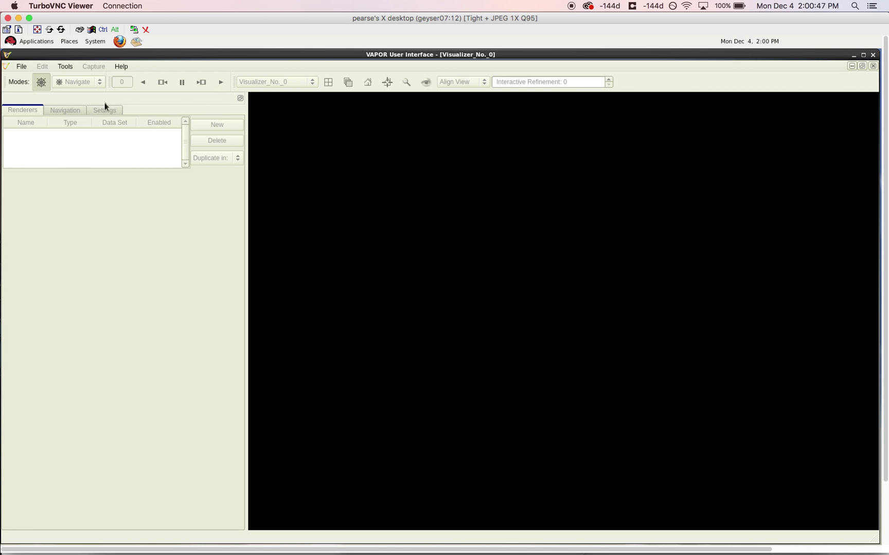
click(22, 68)
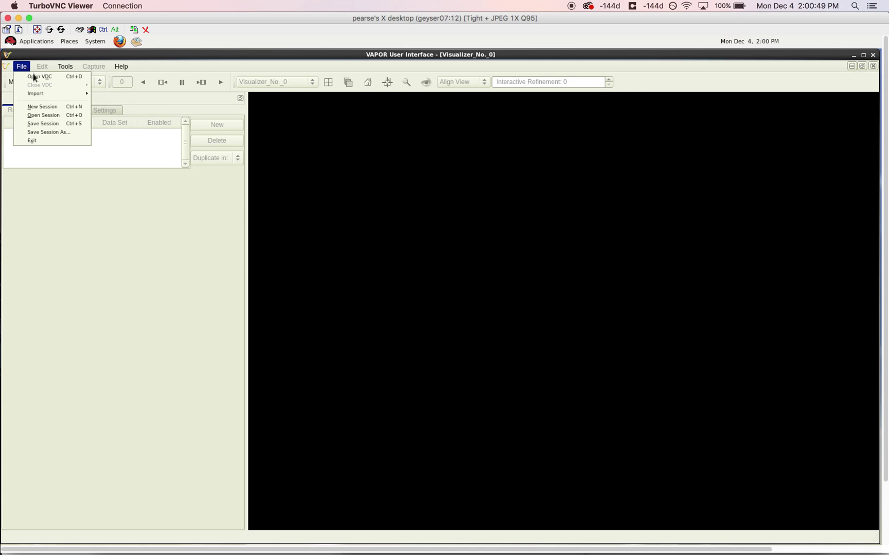
mouse_move(56, 95)
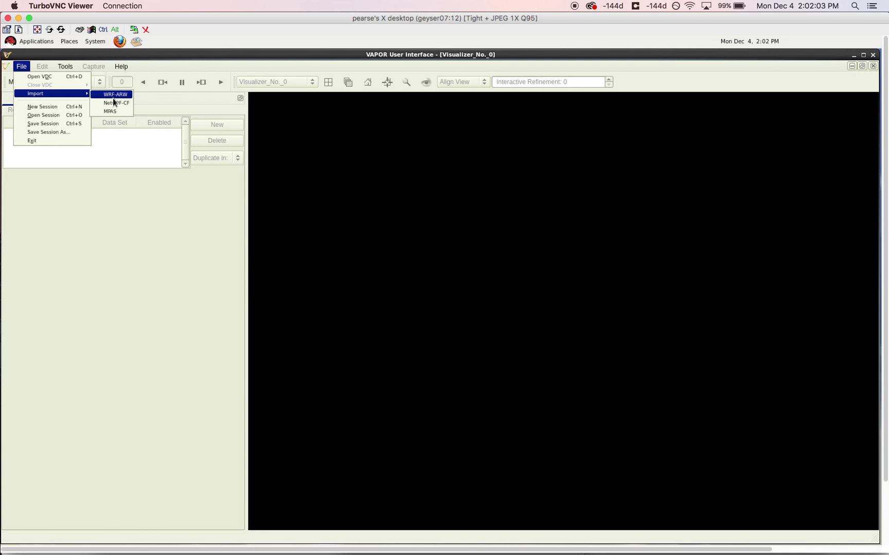
click(220, 83)
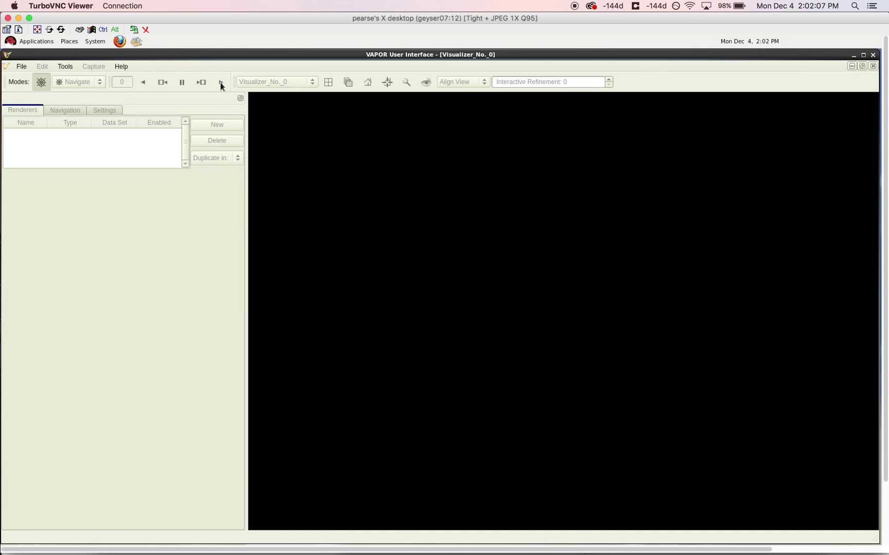
Step: Import wrfout_d03_2016-07-06_12:00:00 as a WRF-ARW dataset from the recent demo data folder
click(21, 70)
mouse_move(87, 95)
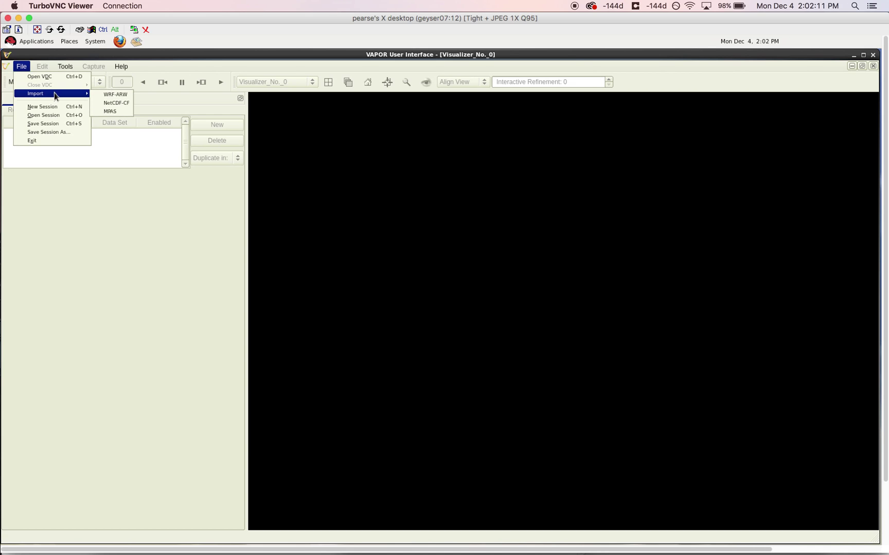
click(100, 95)
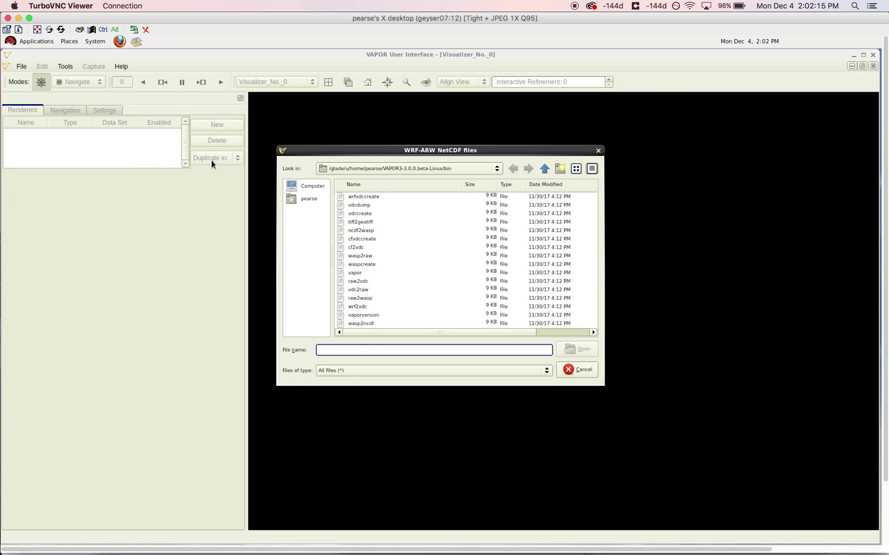
drag(412, 151, 398, 133)
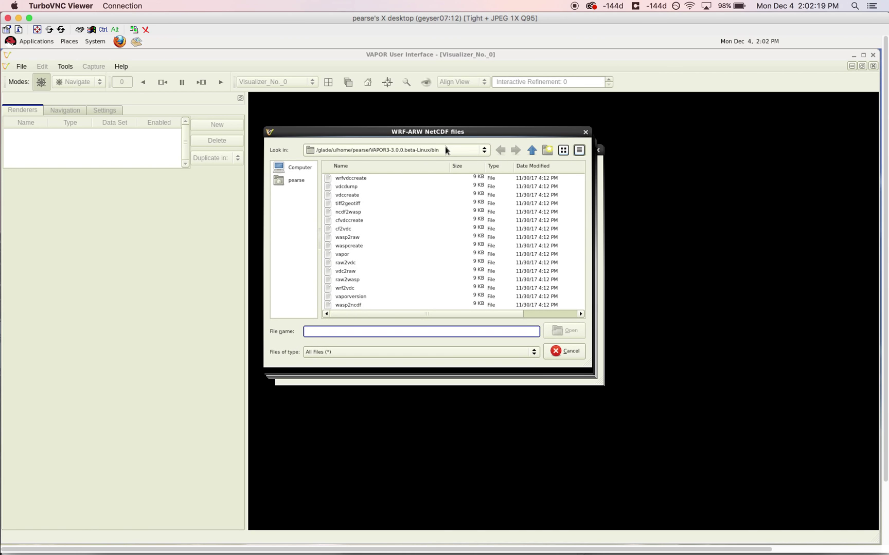
click(464, 149)
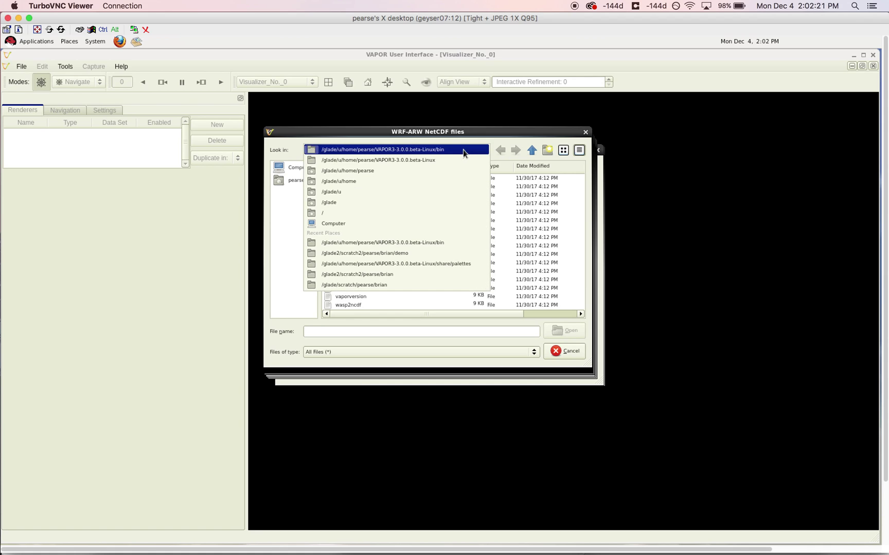
click(461, 252)
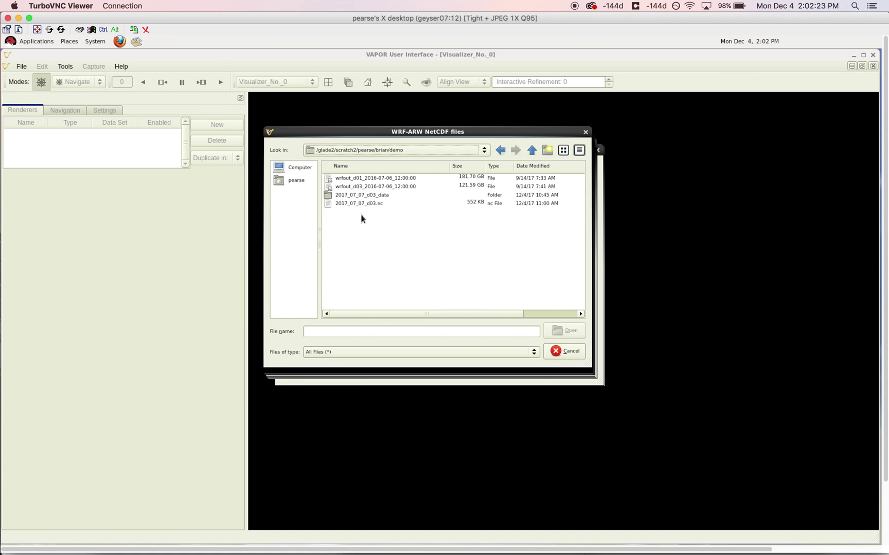
click(373, 186)
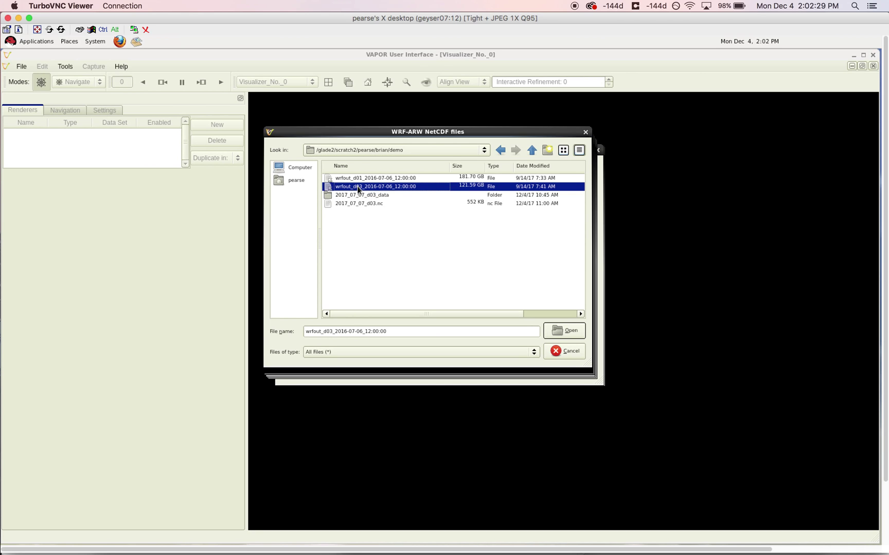
double_click(358, 186)
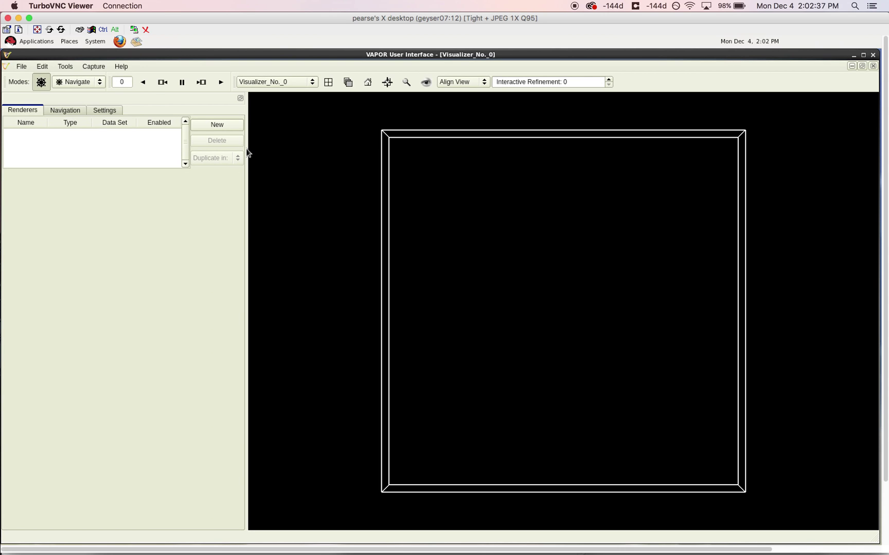
Step: Orbit the wireframe domain box into an oblique view and start creating a new renderer
drag(529, 367, 488, 202)
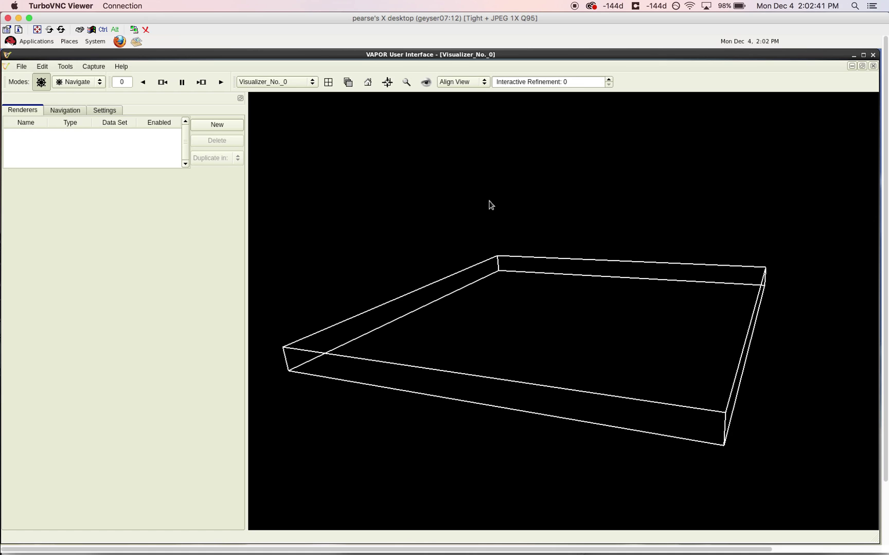
drag(521, 291, 560, 312)
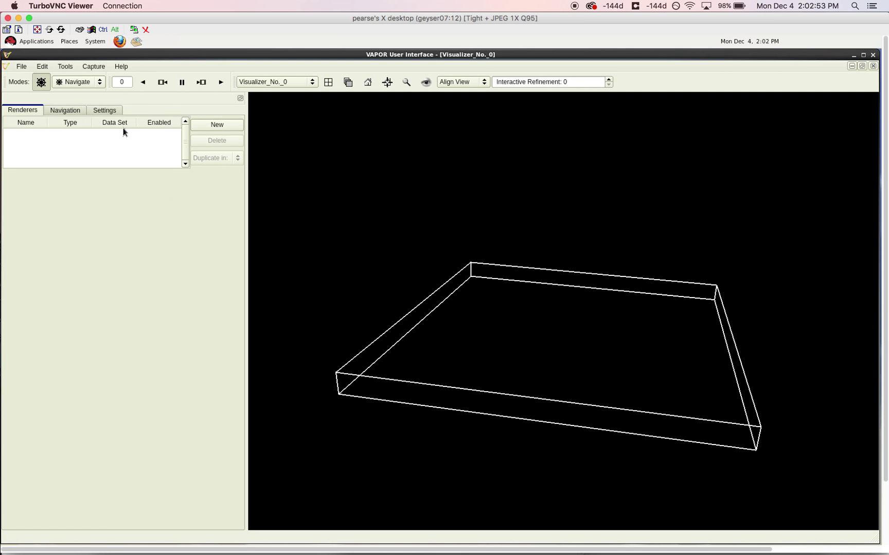
click(228, 127)
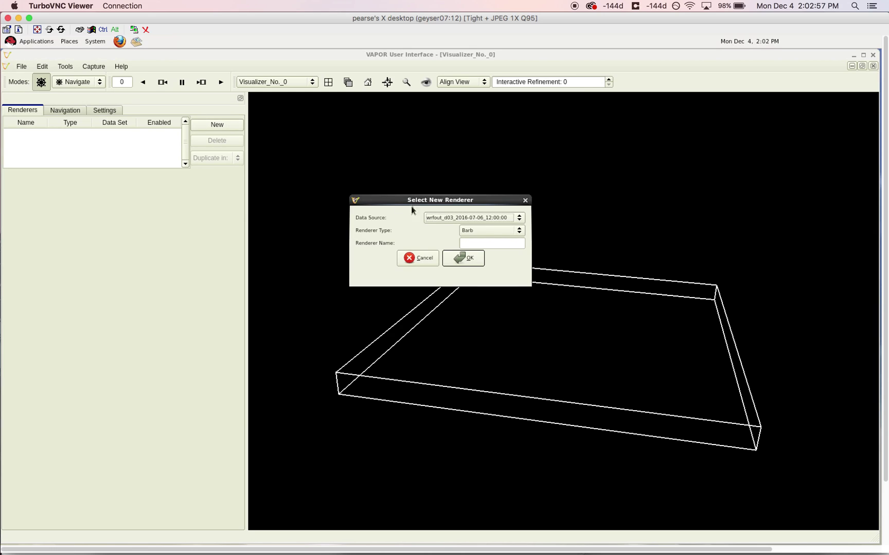
Step: Create a TwoDData renderer with data source wrfout_d03_2016-07-06_12:00:00
click(495, 232)
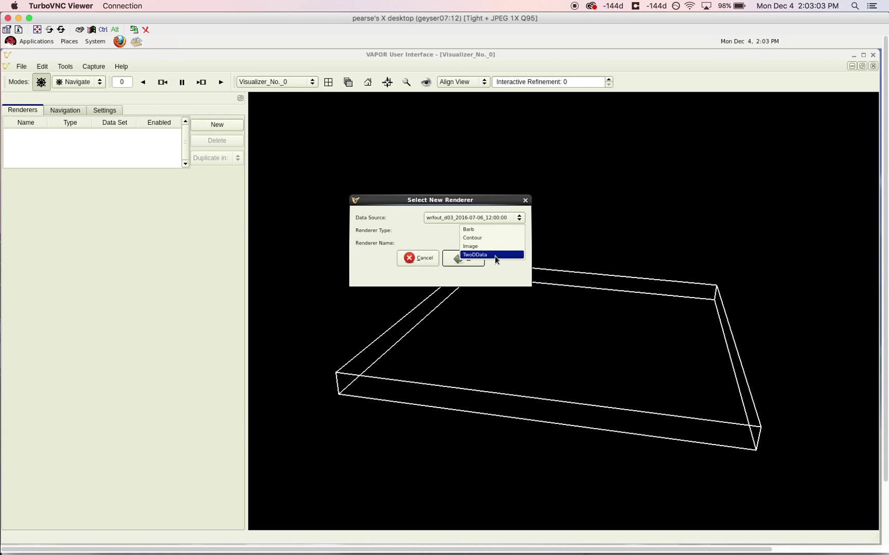
click(495, 255)
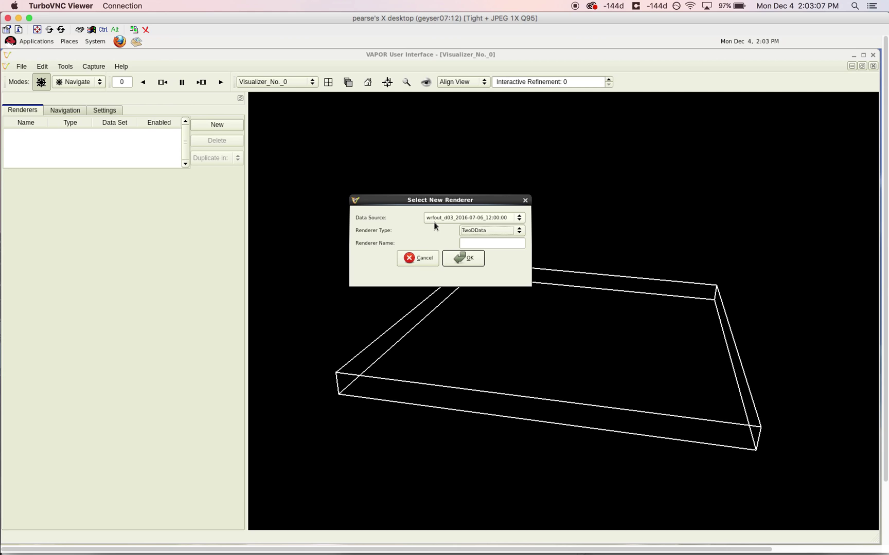
click(500, 218)
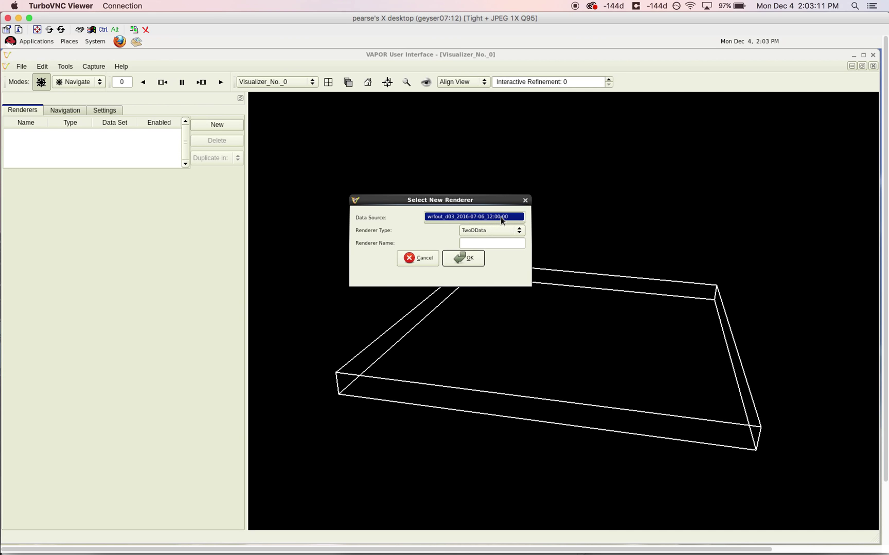
click(500, 216)
click(463, 258)
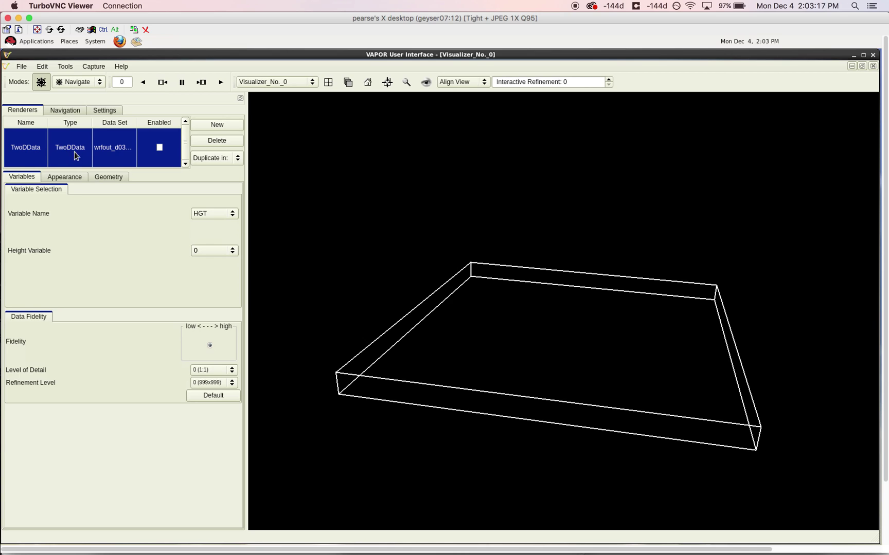
Step: Enable the TwoDData renderer and rotate to a near top-down view of the HGT terrain
click(107, 153)
click(159, 148)
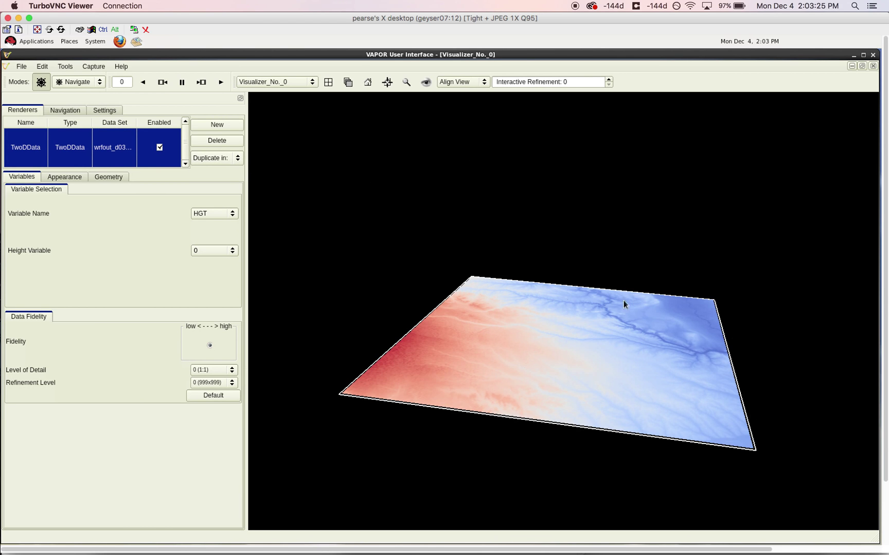
drag(623, 304, 526, 278)
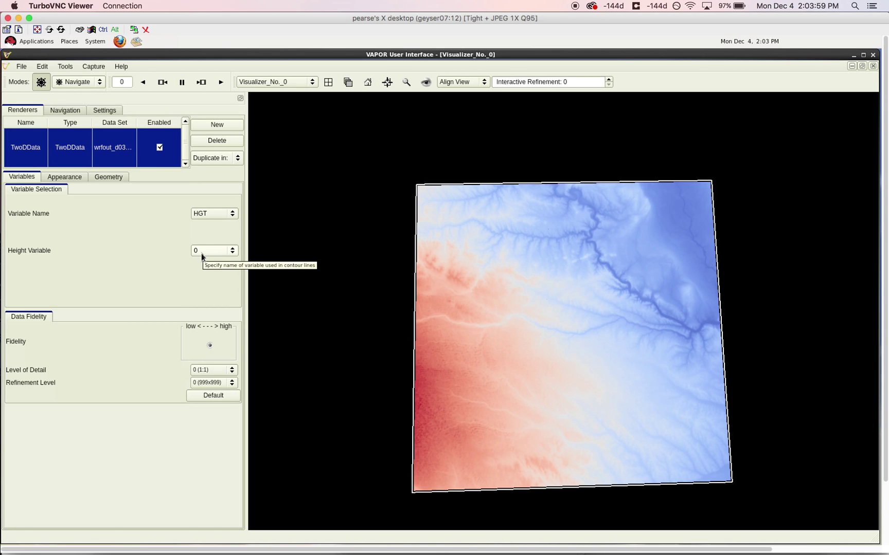
Step: Switch the TwoDData renderer's variable to T2
click(228, 214)
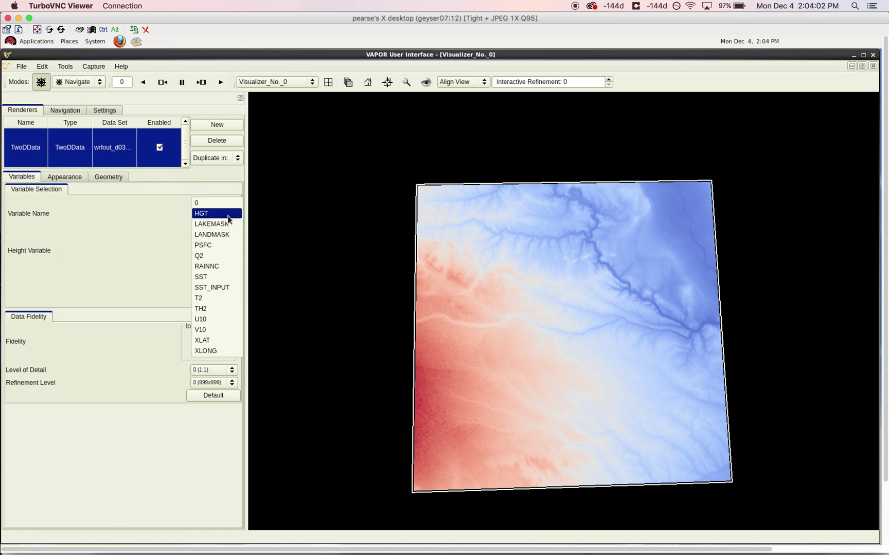
click(223, 302)
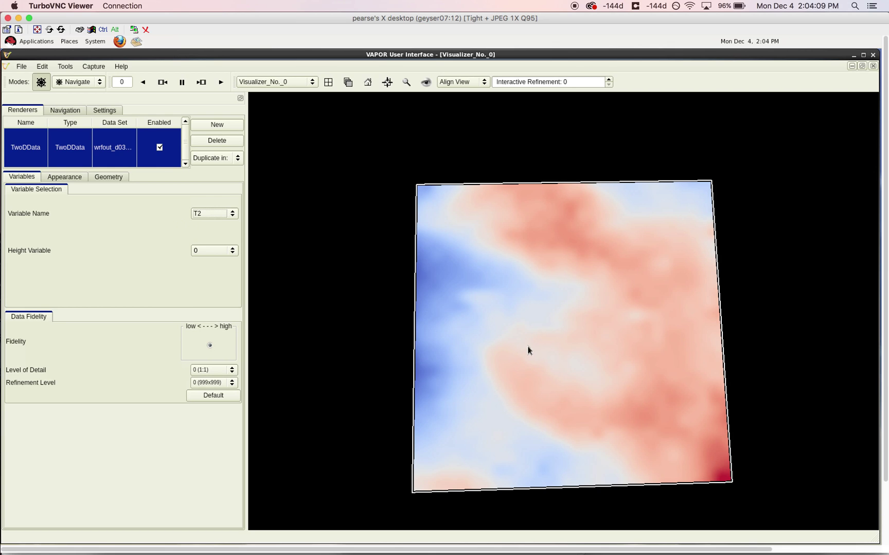
drag(528, 347, 516, 346)
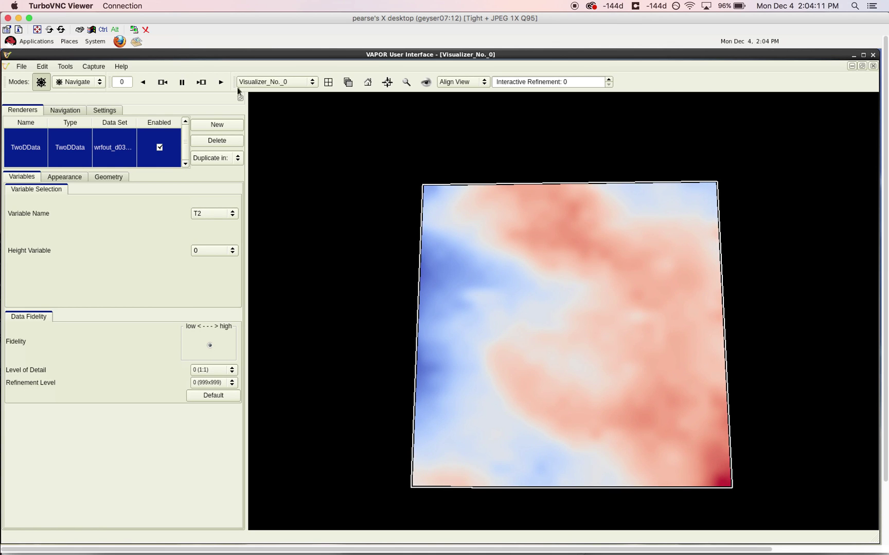
Step: Set the current timestep to 14
click(122, 82)
text(14)
click(126, 83)
key(Return)
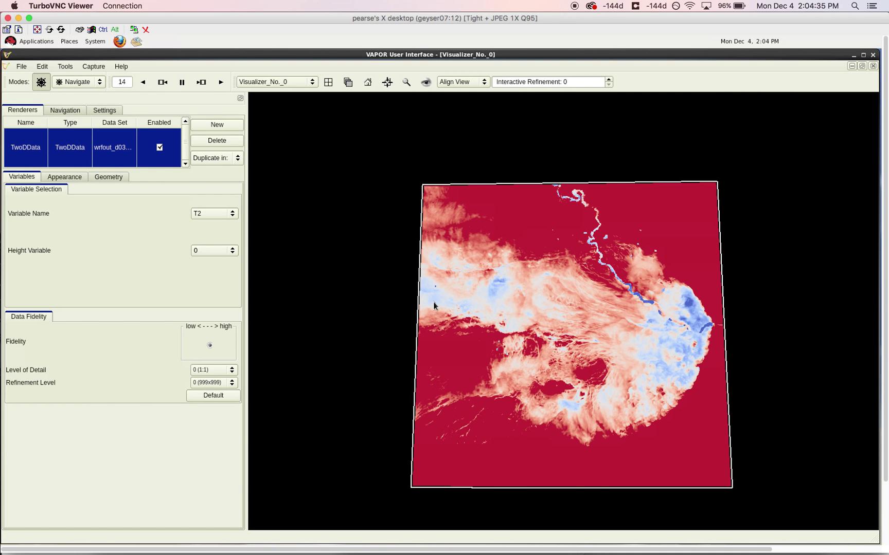
Step: Show the T2 Appearance settings with the transfer function histogram and colorbar options
drag(433, 302, 433, 299)
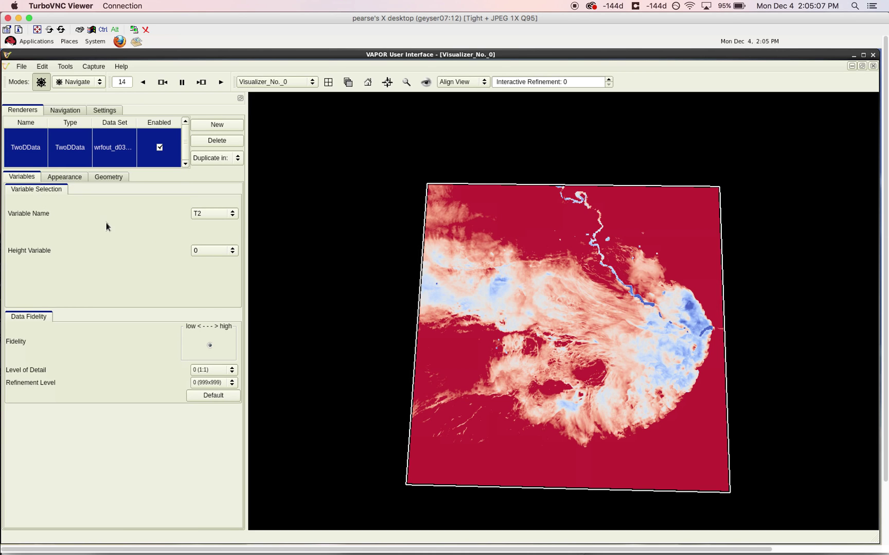
click(65, 178)
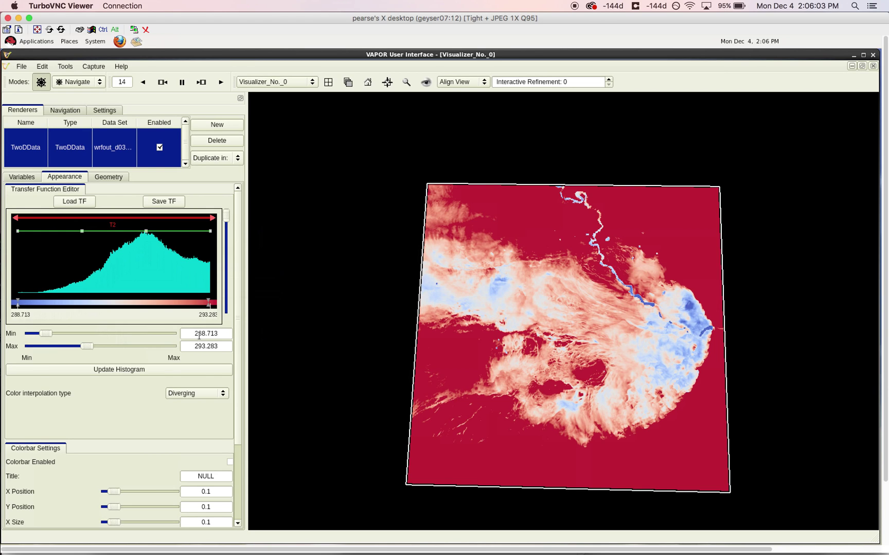
Step: Set the T2 transfer function's Min to 289 and Max to 293
double_click(200, 334)
triple_click(207, 334)
text(289)
key(Return)
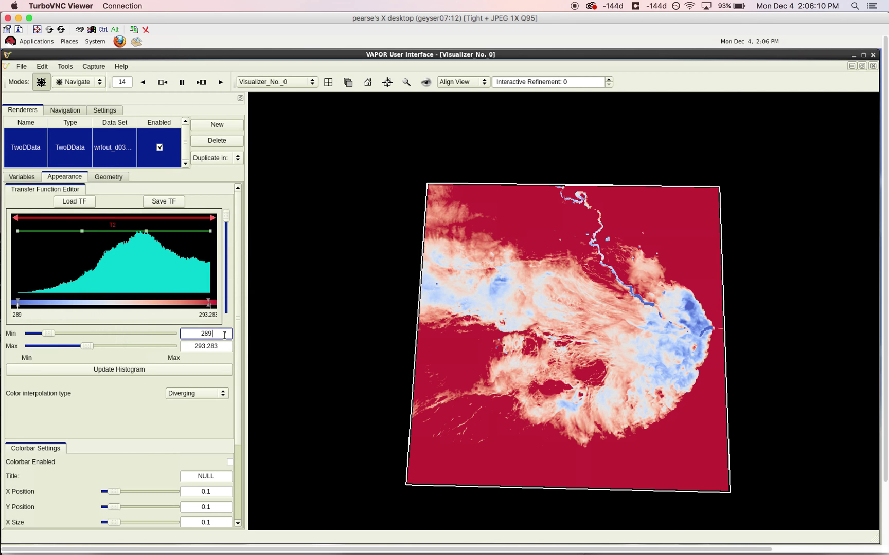
triple_click(196, 347)
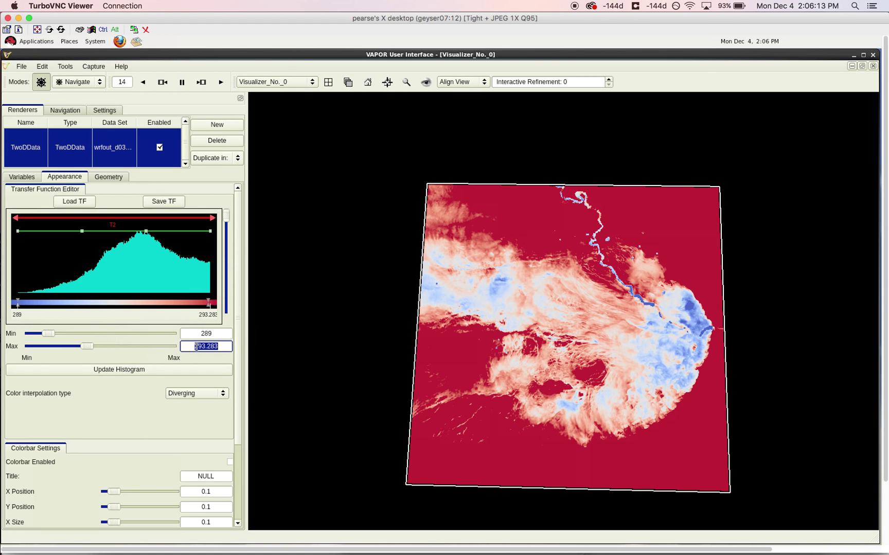
text(293)
key(Return)
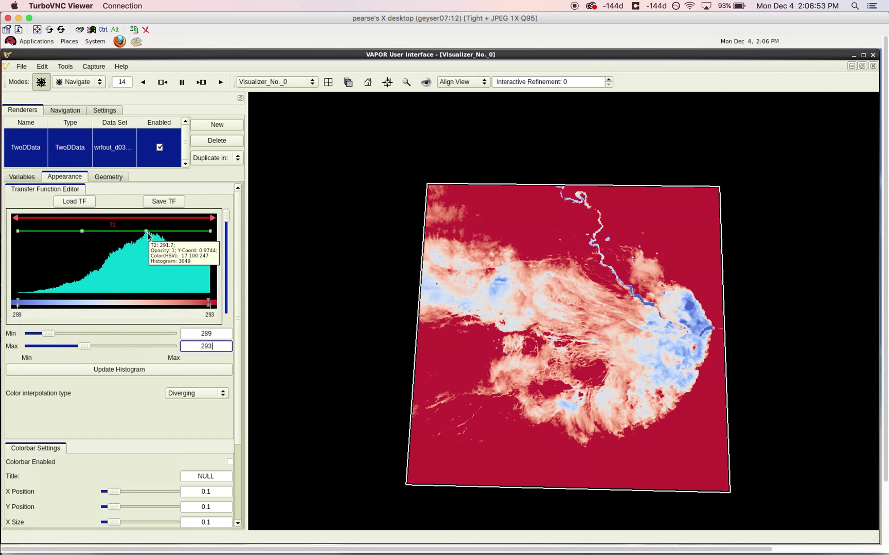
Step: Drop the middle and right opacity points to zero, making T2 above about 291.7 transparent
click(147, 233)
drag(147, 234, 144, 319)
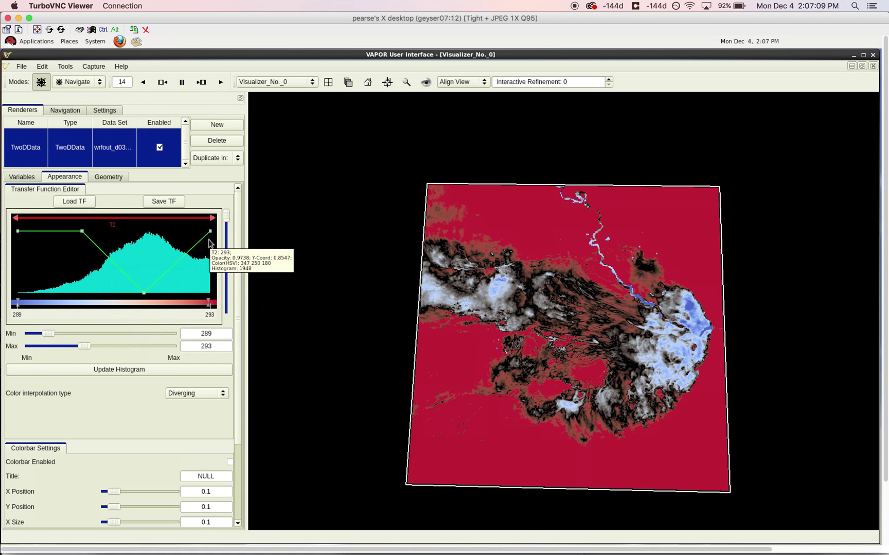
drag(209, 232, 211, 294)
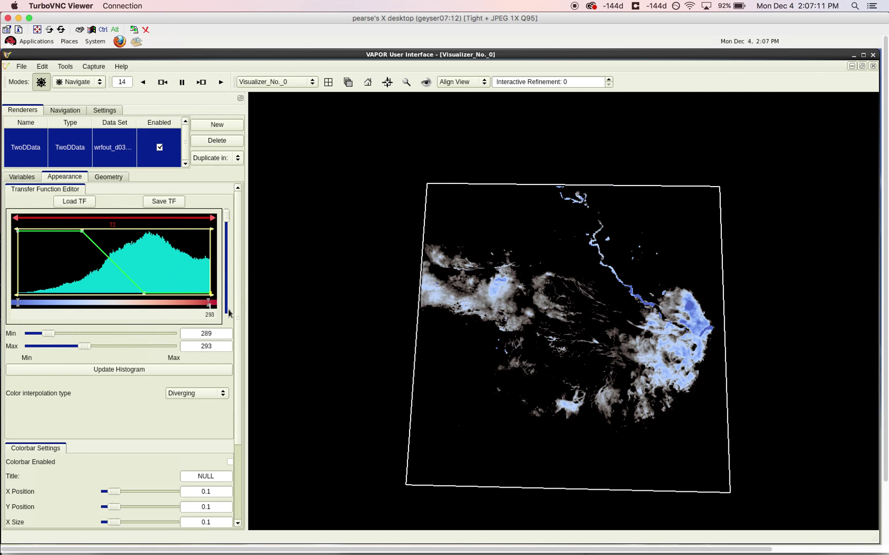
click(214, 303)
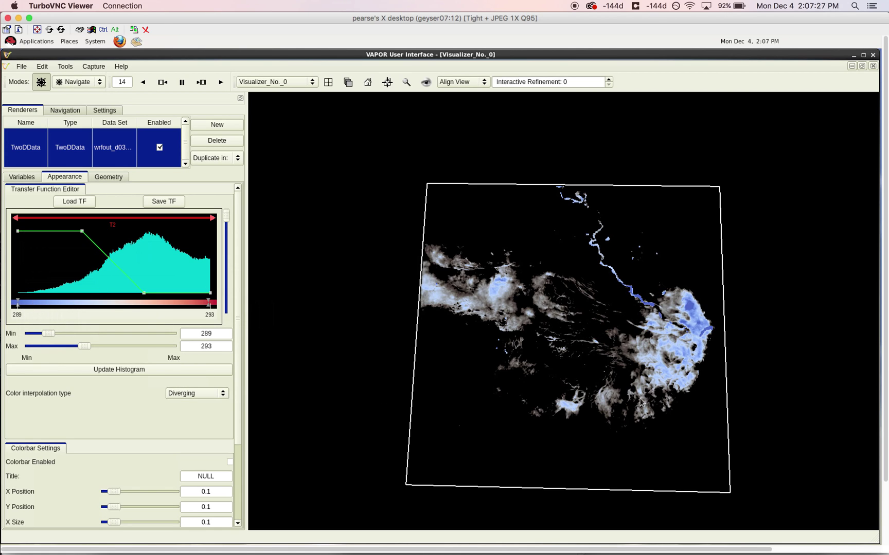
scroll(653, 343, up, 3)
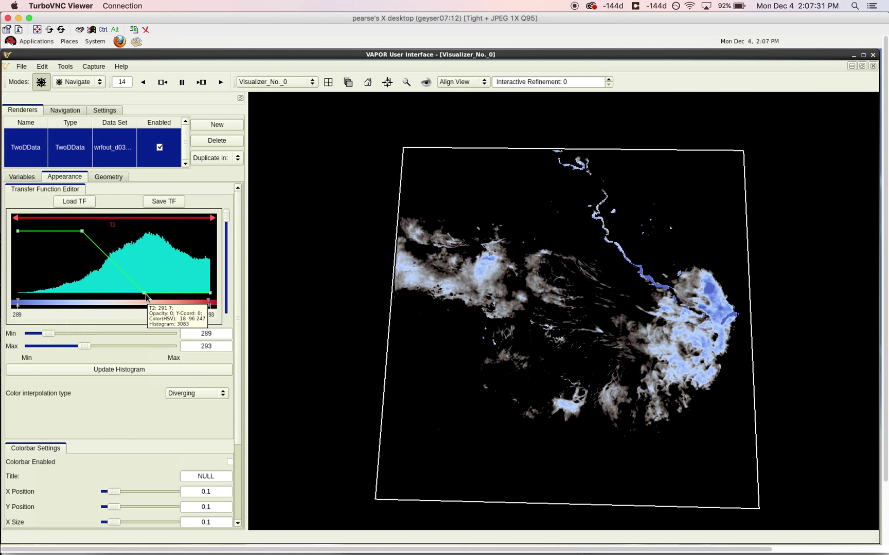
Step: Raise the middle and right T2 opacity points to full, then lower the far-right point for the warmest values
drag(145, 293, 209, 225)
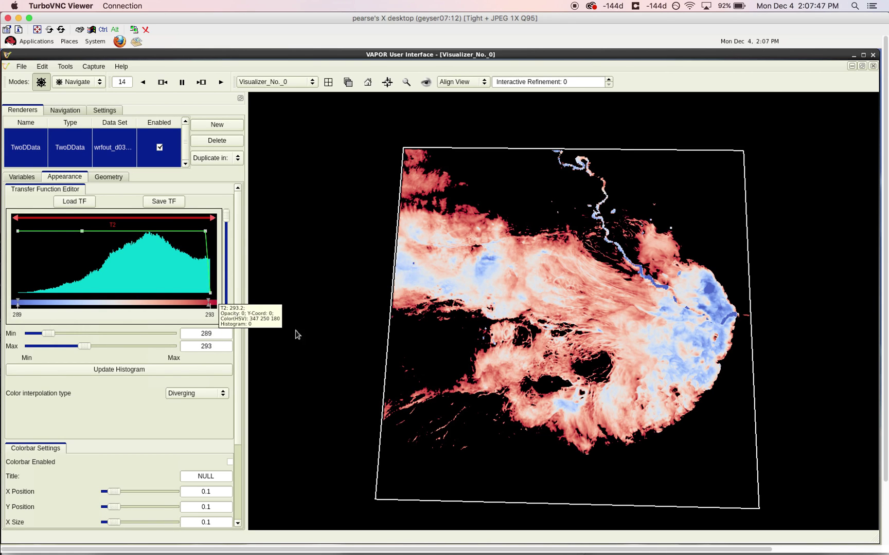
mouse_move(212, 300)
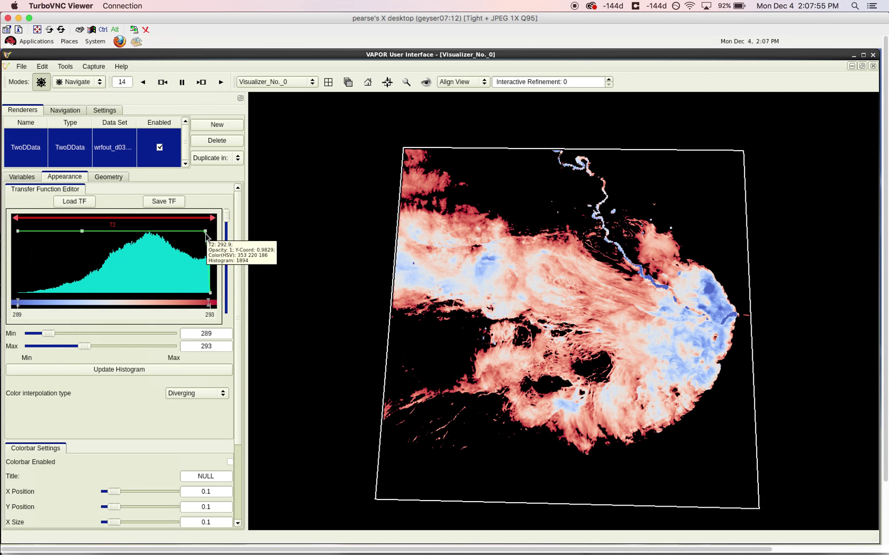
drag(211, 295, 209, 231)
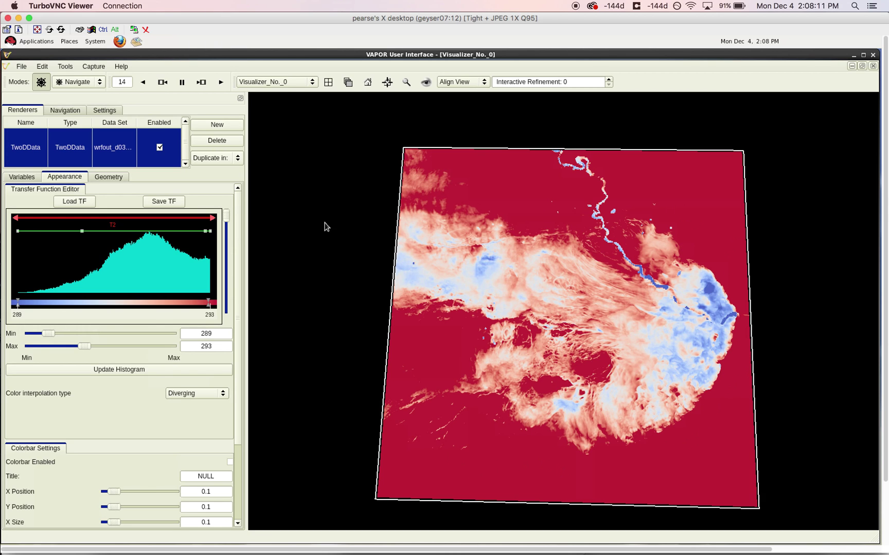
drag(207, 231, 243, 330)
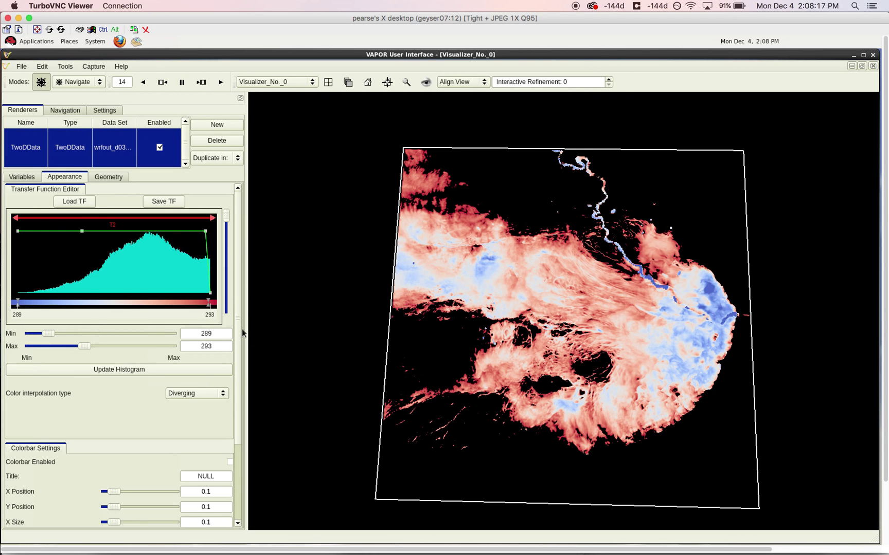
drag(238, 324, 238, 419)
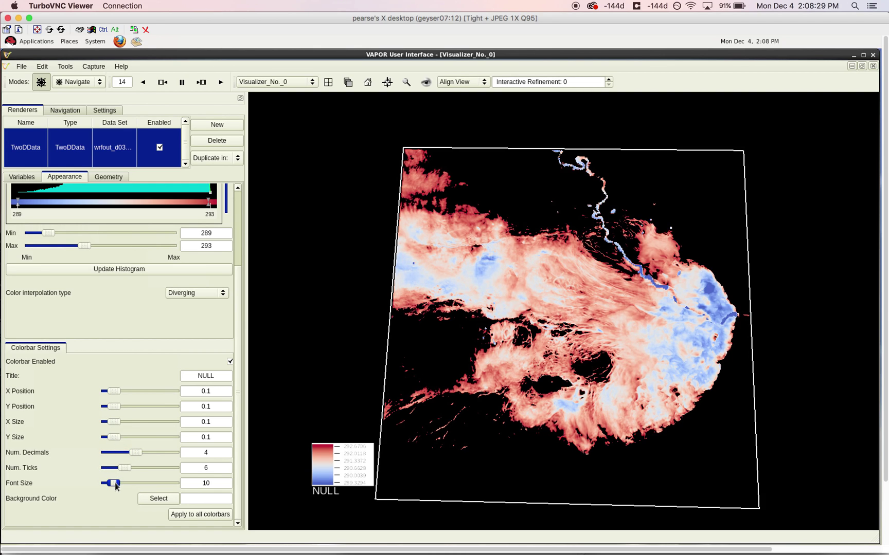
Step: Give the colorbar font size 20, a larger size, title 'T2', and X position 0.024
drag(115, 484, 124, 482)
drag(123, 485, 124, 484)
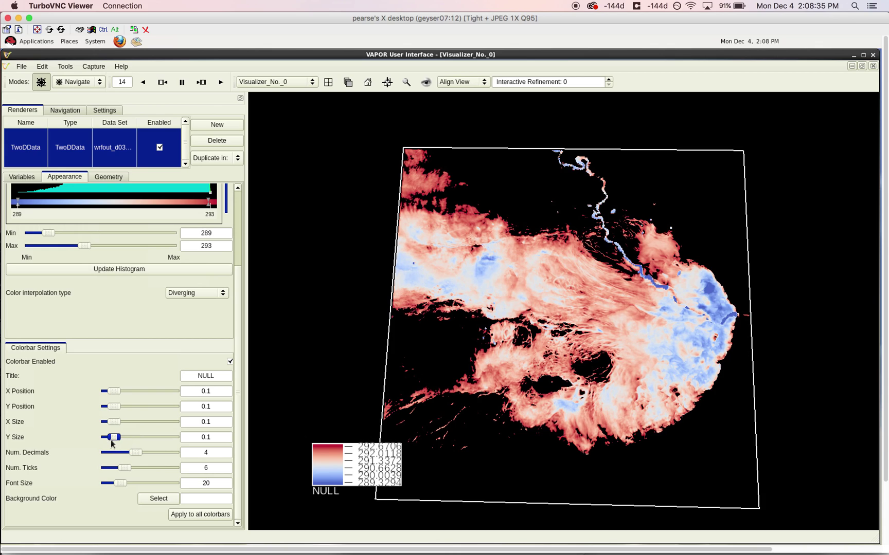
drag(115, 437, 118, 438)
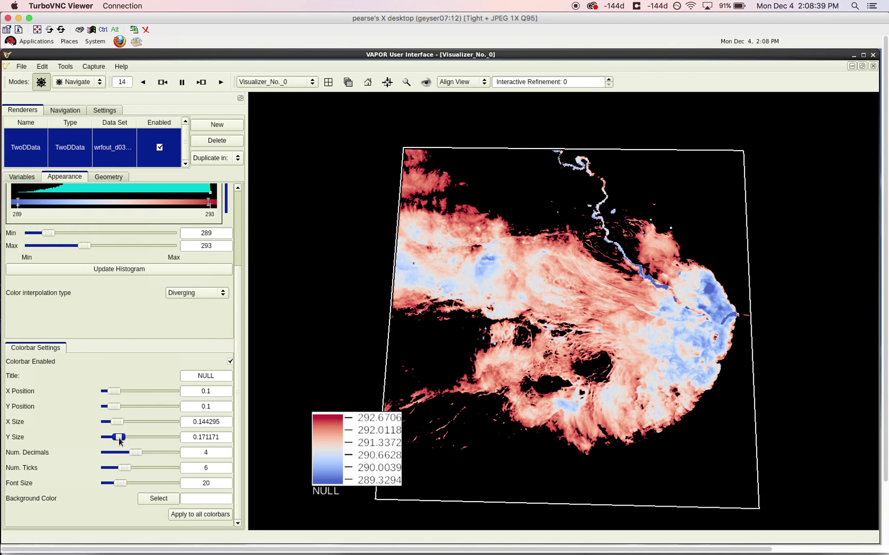
double_click(206, 376)
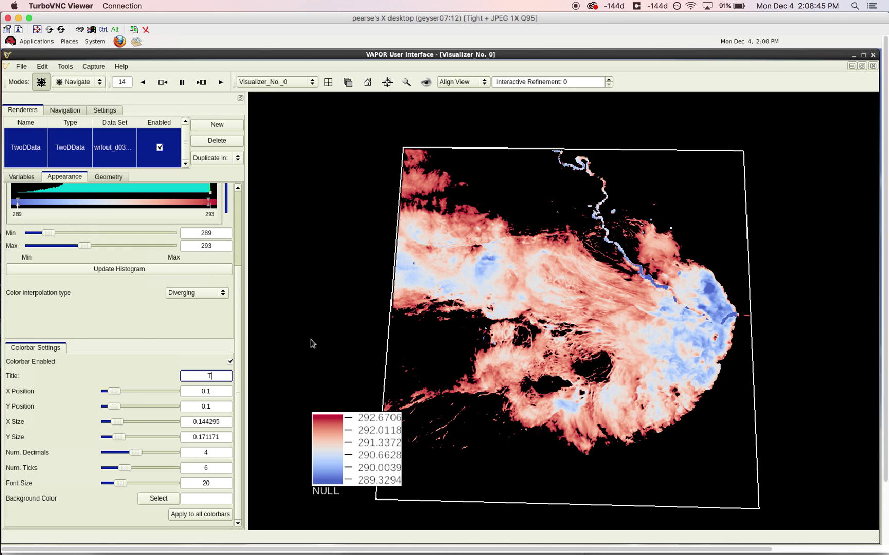
key(Return)
drag(115, 392, 110, 390)
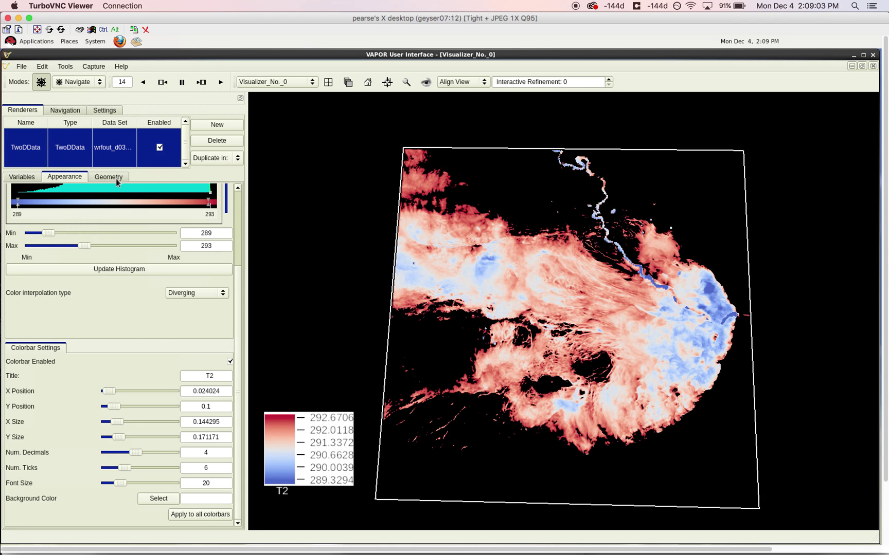
Step: Show the Geometry tab of the domain 3 TwoDData renderer after checking Variables and Appearance
click(33, 178)
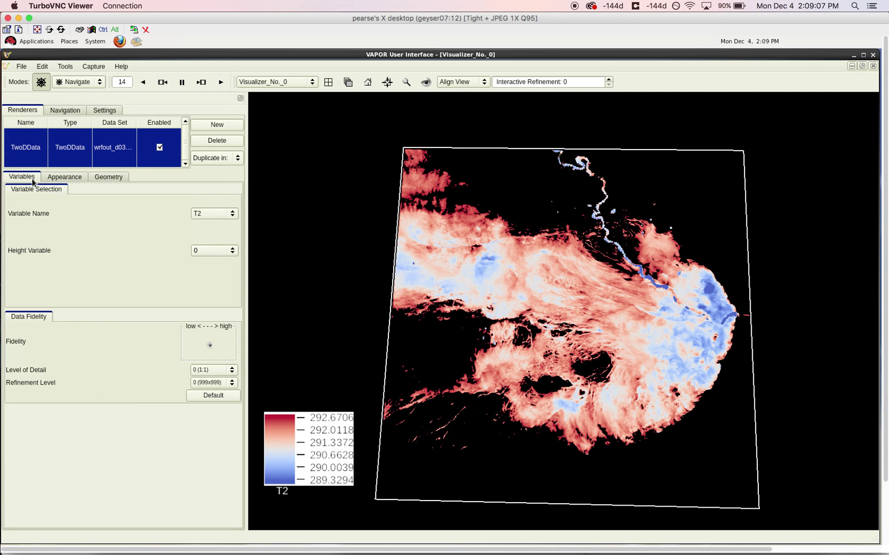
click(64, 177)
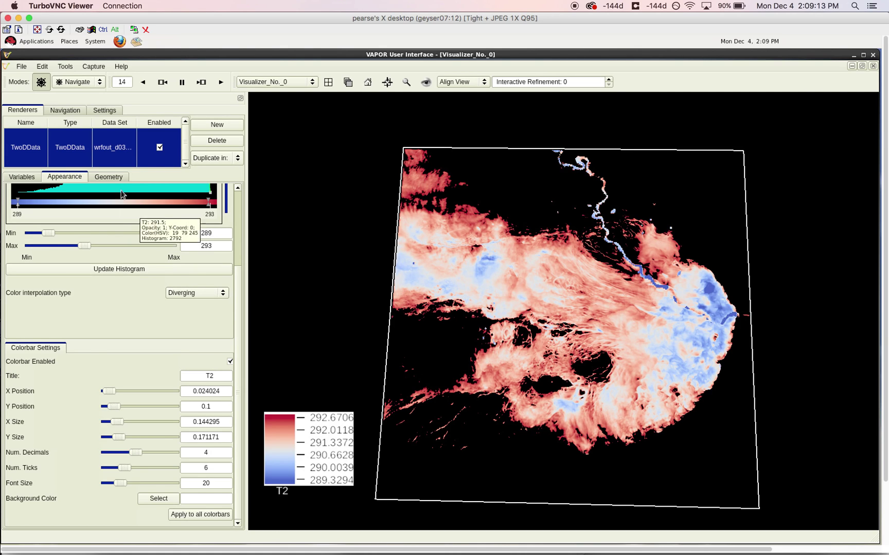
click(108, 177)
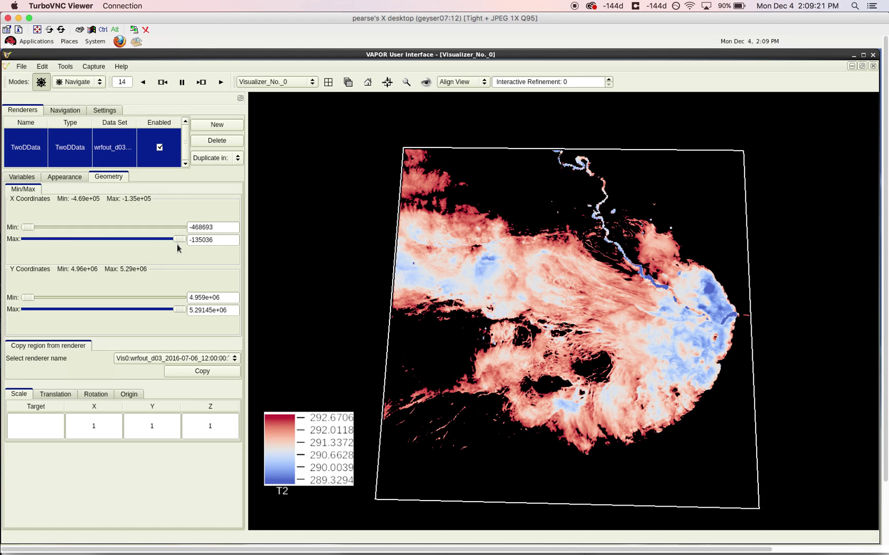
Step: Crop the render region by pulling in the X max, X min, Y min and Y max sliders
drag(179, 240, 144, 239)
drag(28, 227, 71, 227)
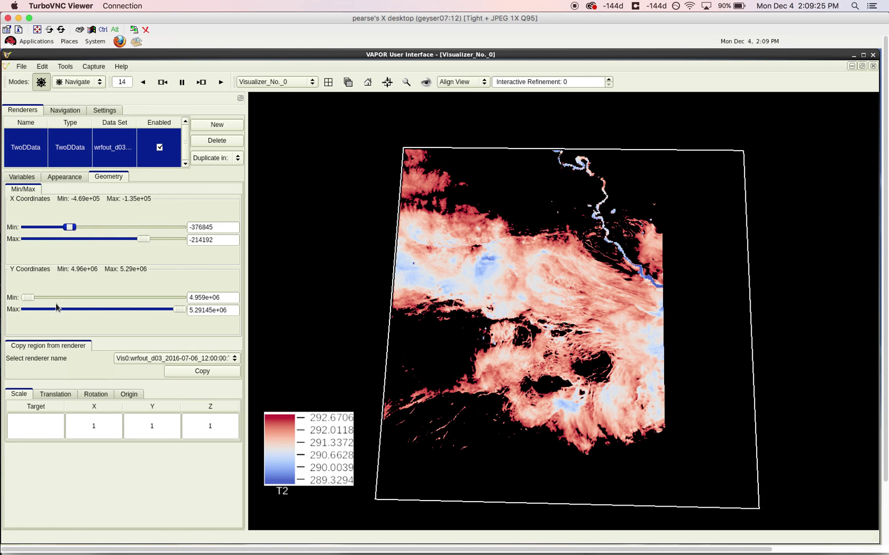
drag(28, 298, 71, 297)
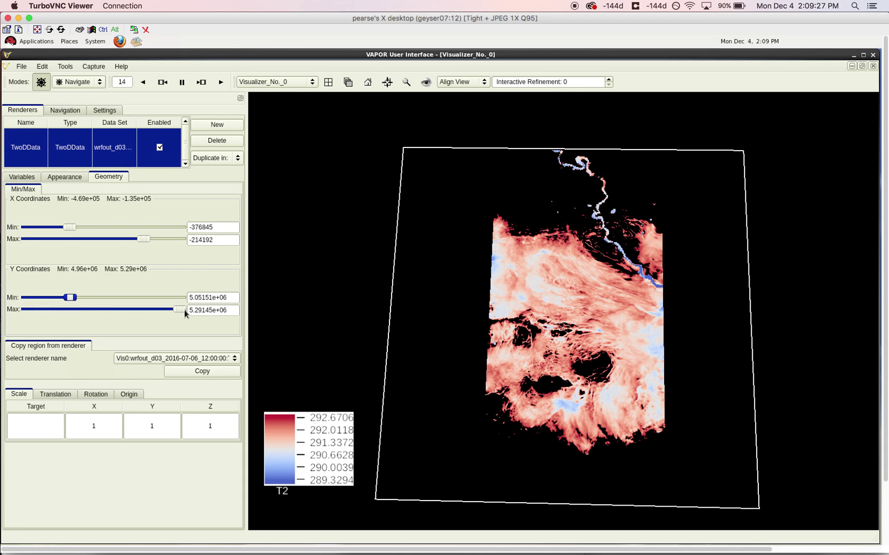
drag(209, 311, 152, 319)
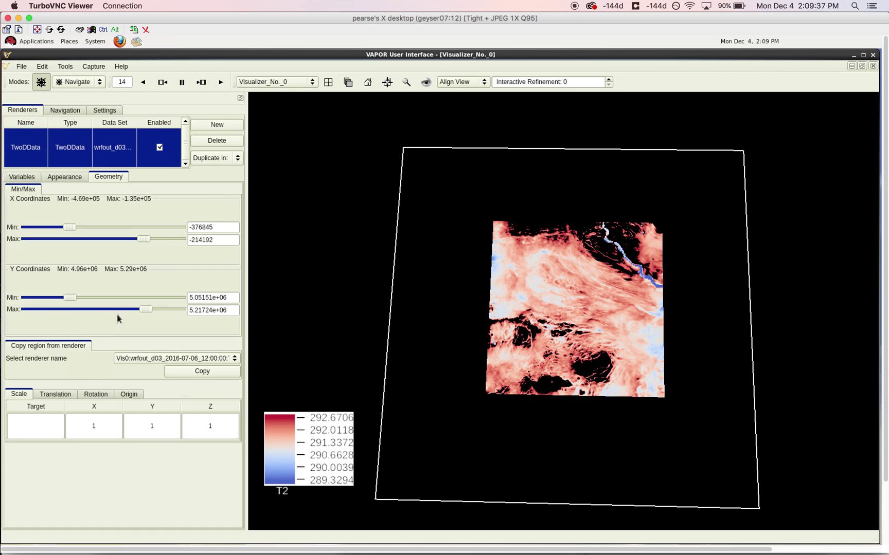
Step: Drag the Y and X Min/Max sliders to their ends, restoring X extent -468693 to -135036
drag(145, 310, 181, 310)
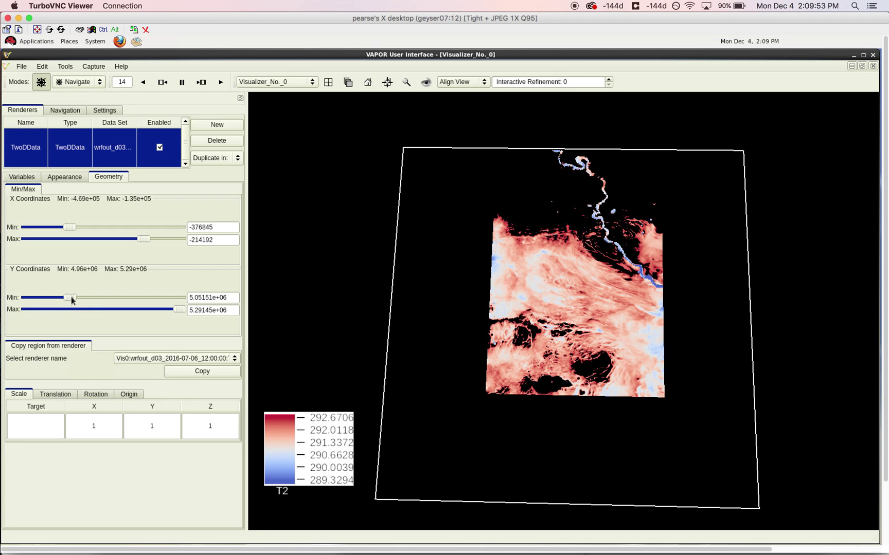
drag(71, 299, 23, 299)
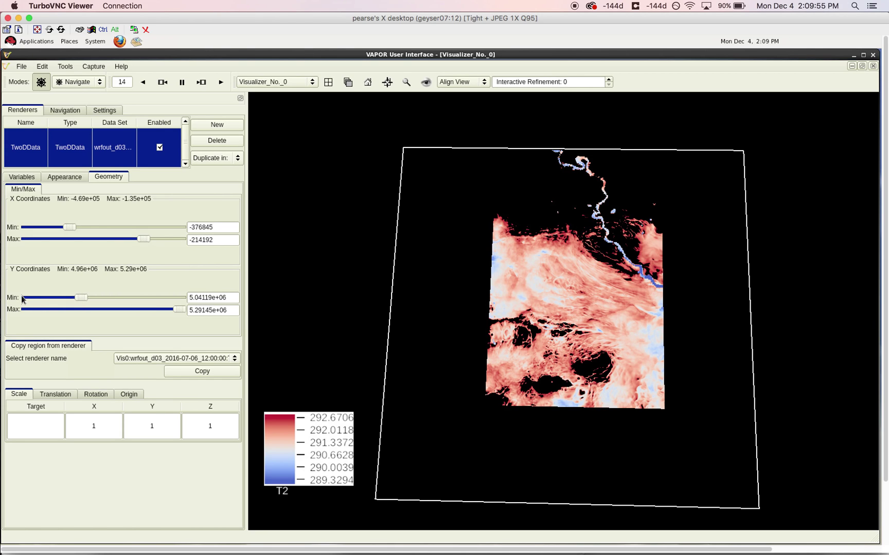
drag(80, 298, 27, 299)
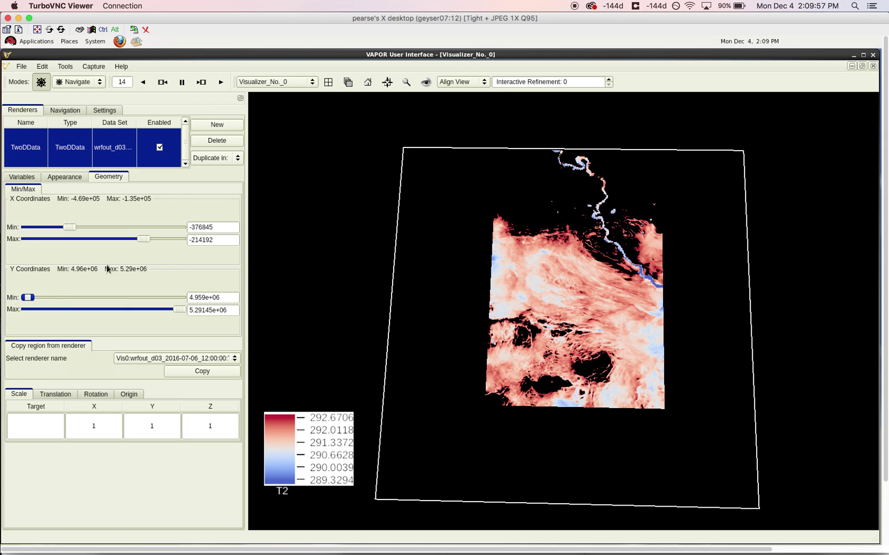
click(146, 240)
drag(144, 239, 180, 239)
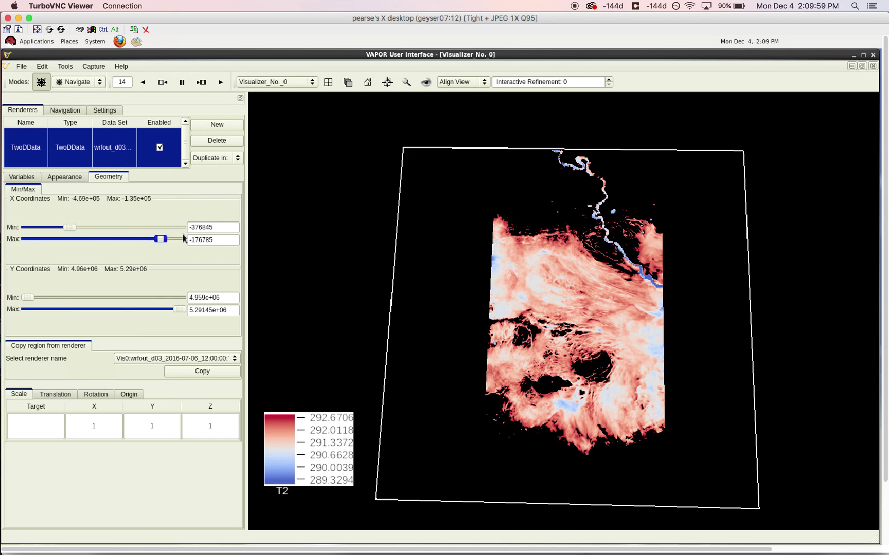
drag(70, 230, 28, 227)
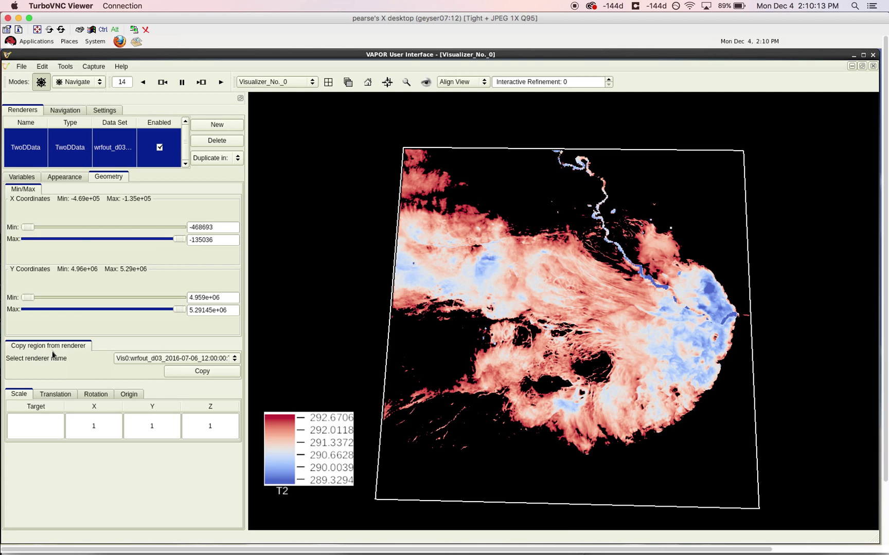
drag(29, 227, 116, 228)
drag(25, 300, 125, 301)
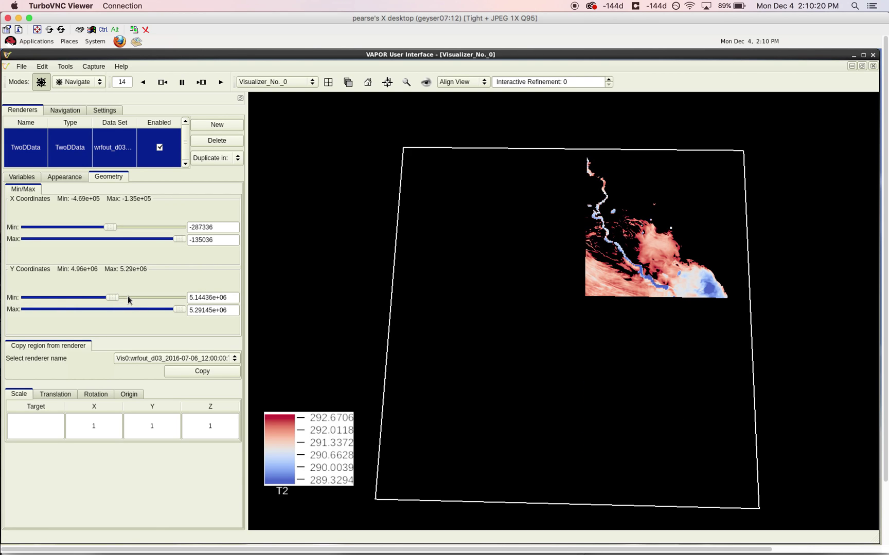
click(114, 299)
click(207, 359)
click(208, 361)
click(192, 358)
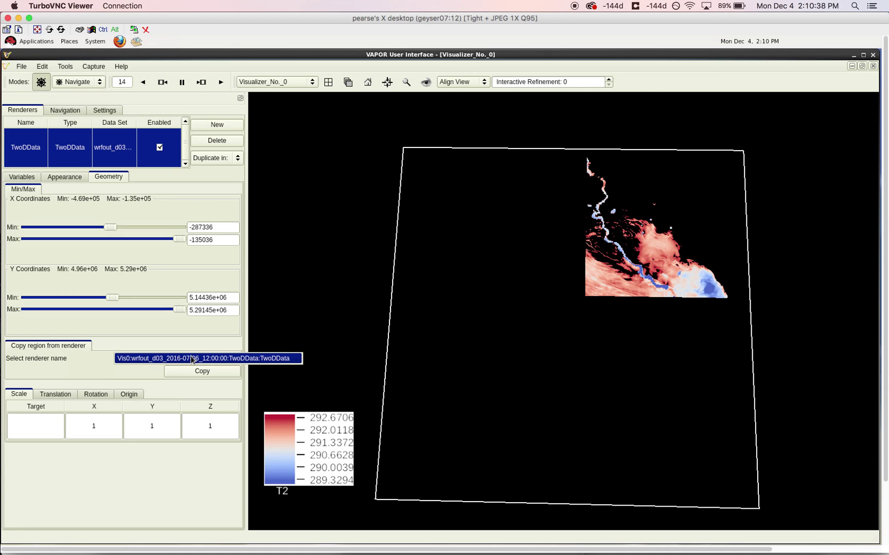
click(174, 310)
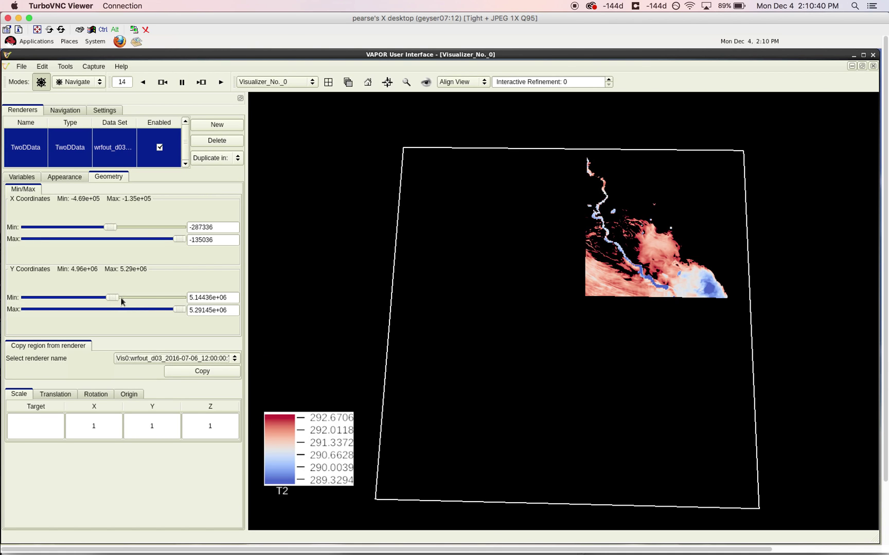
drag(113, 299, 24, 303)
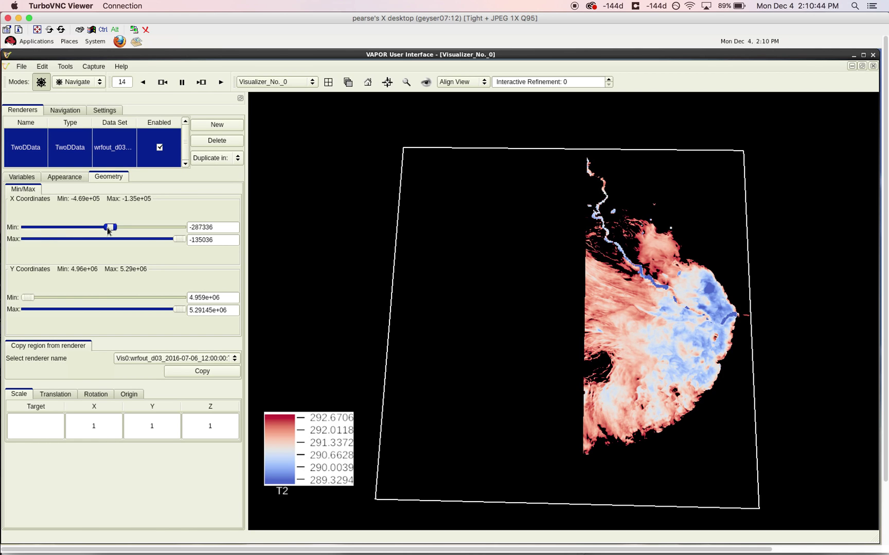
drag(105, 228, 2, 228)
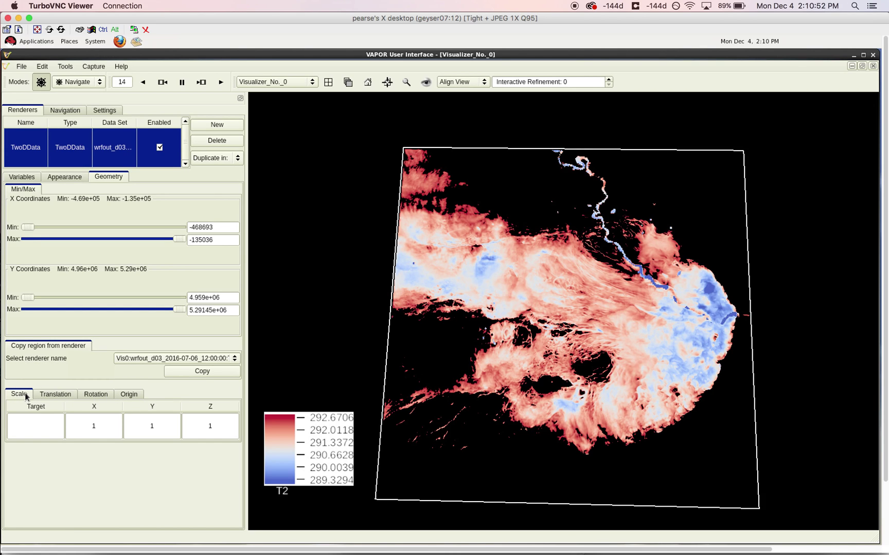
Step: Browse the Translation, Rotation, Origin and Scale transform settings of the T2 render
click(65, 397)
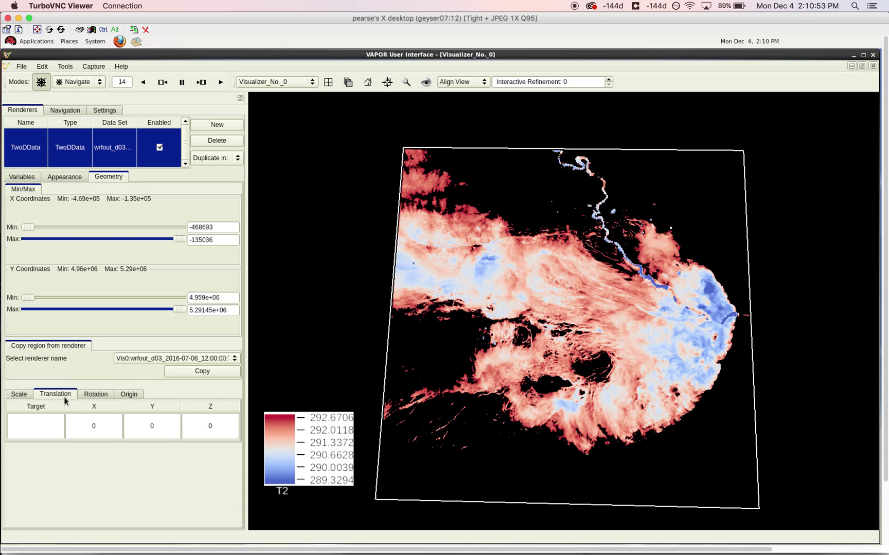
click(96, 397)
click(123, 398)
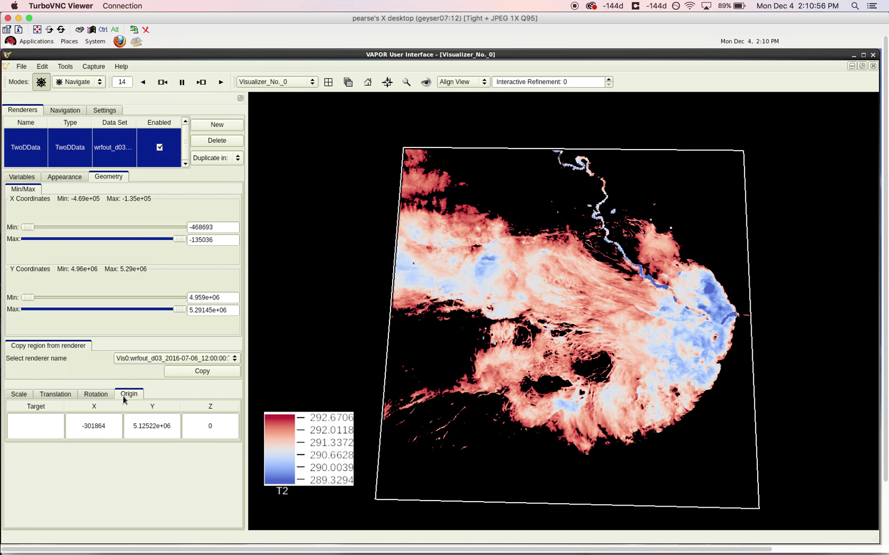
click(28, 399)
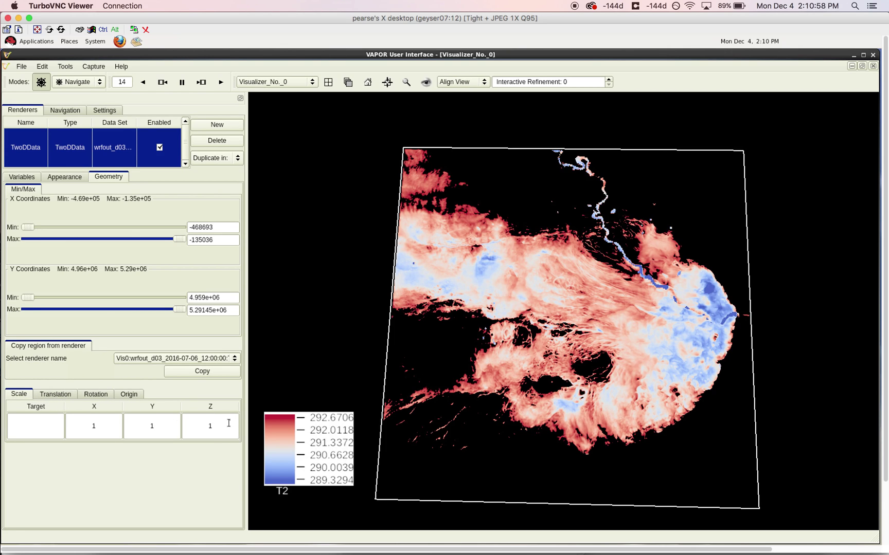
click(83, 397)
Step: Set the render's X and Y translation to 100000 each
click(72, 397)
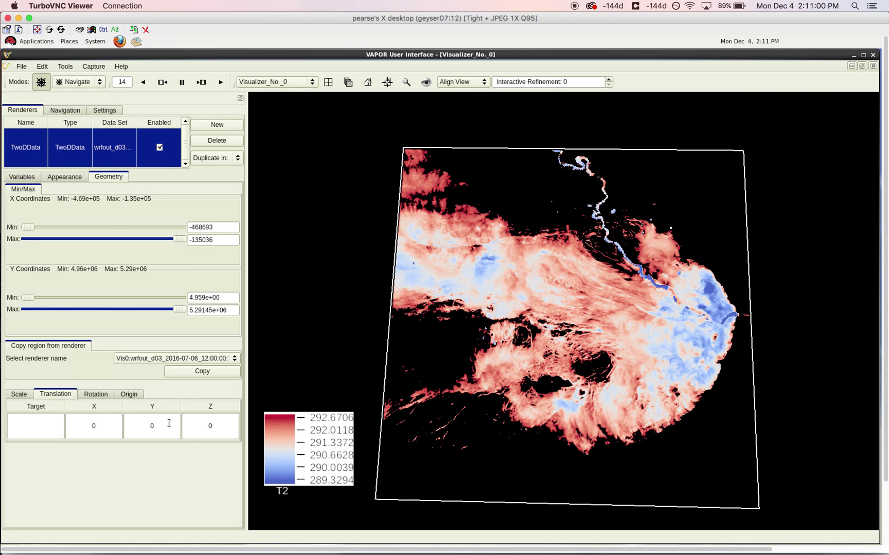
double_click(107, 428)
double_click(108, 428)
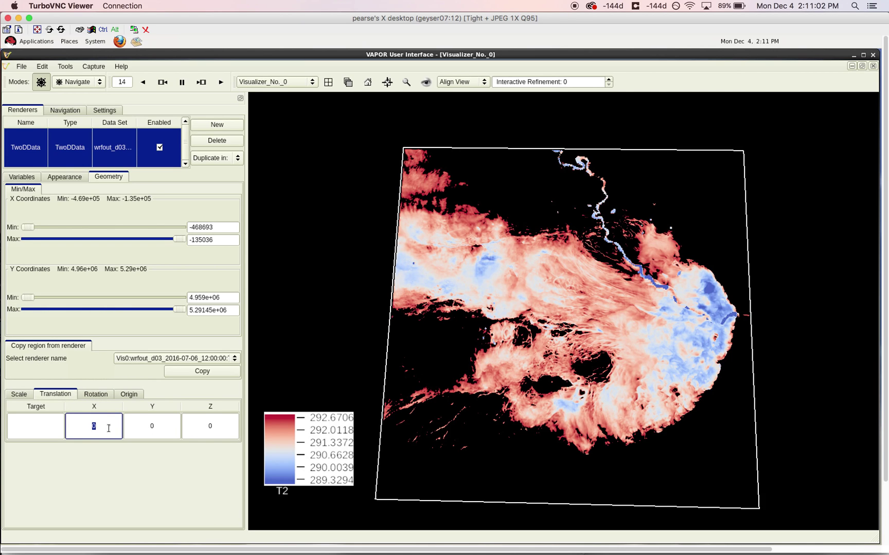
text(100000)
key(Return)
double_click(146, 428)
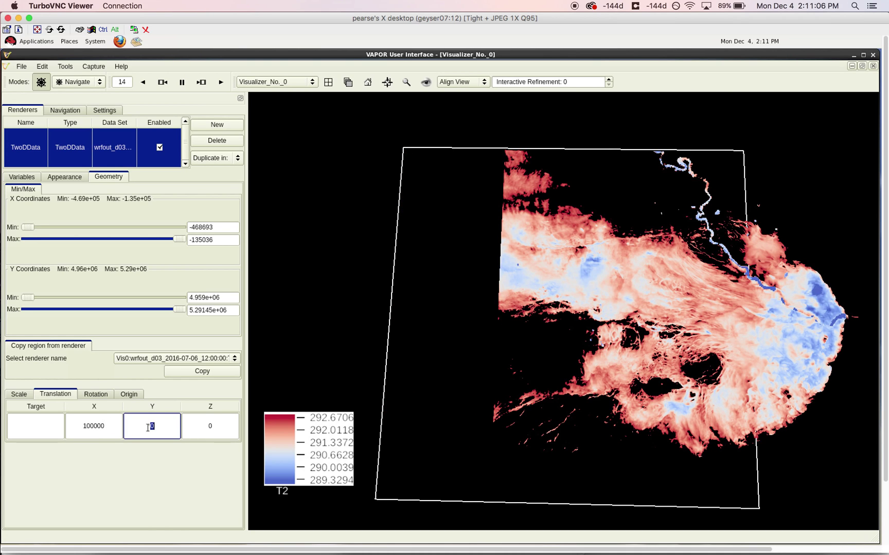
text(100000)
key(Return)
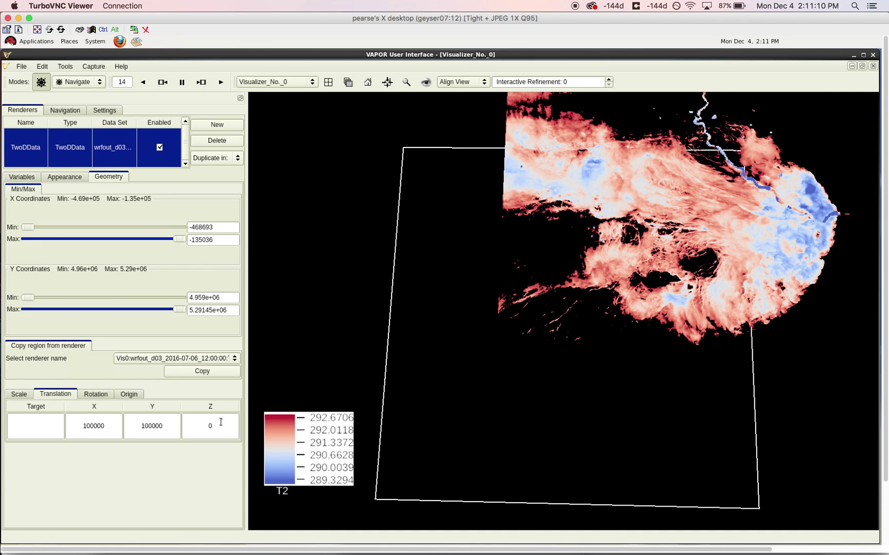
drag(631, 260, 651, 327)
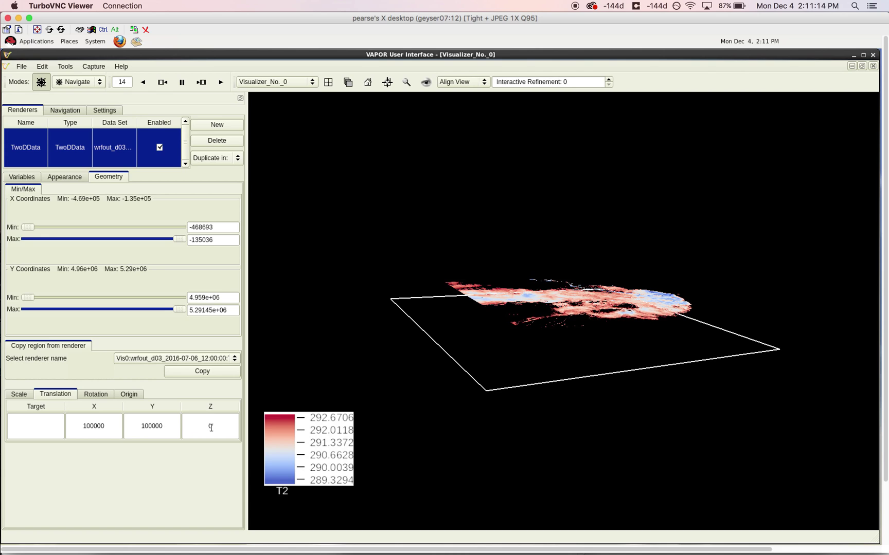
Step: Reset the render's Y and X translation to 0
double_click(169, 425)
text(0)
key(Return)
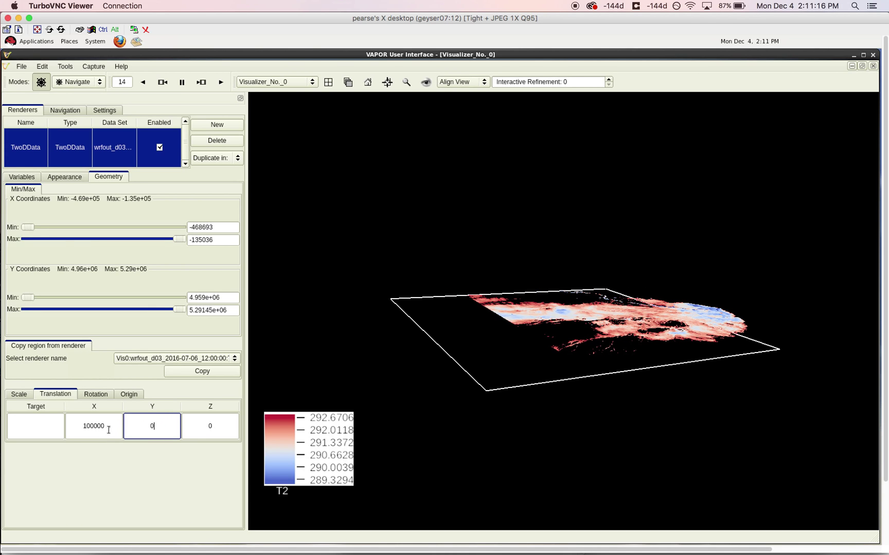
double_click(107, 427)
text(0)
key(Return)
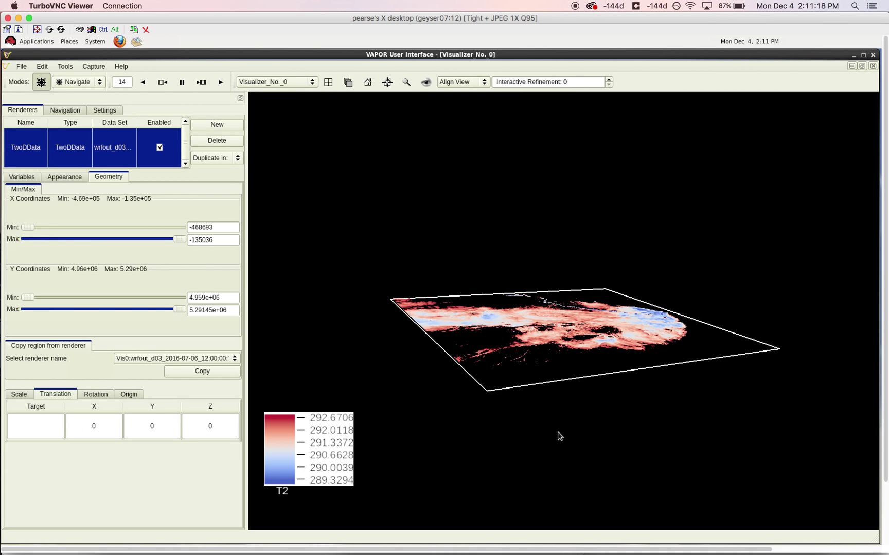
drag(561, 436, 482, 435)
Step: Rotate the T2 render 45 degrees about the X axis
click(95, 395)
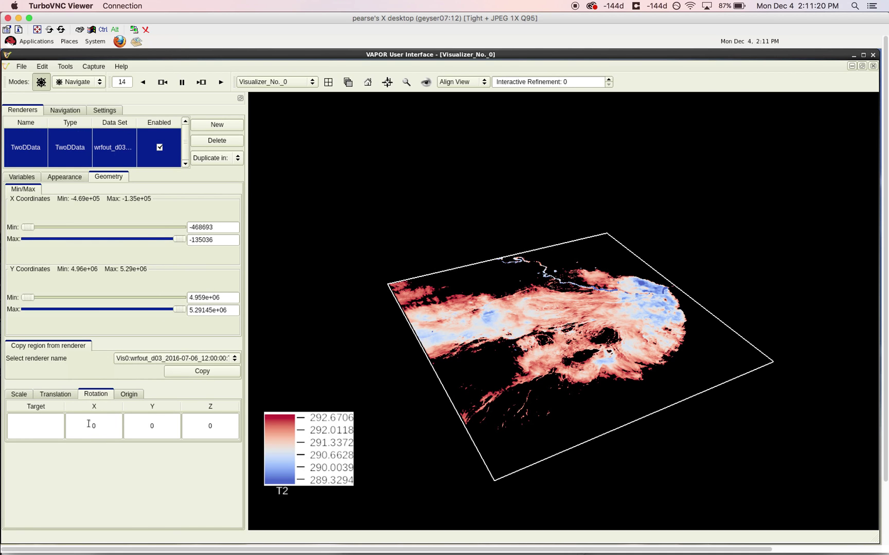
double_click(93, 427)
double_click(108, 428)
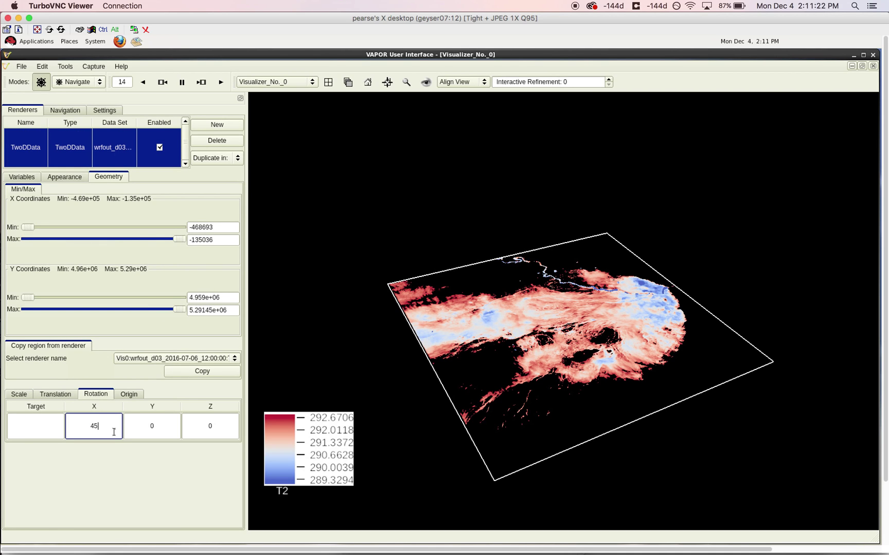
text(45)
key(Return)
drag(461, 445, 669, 319)
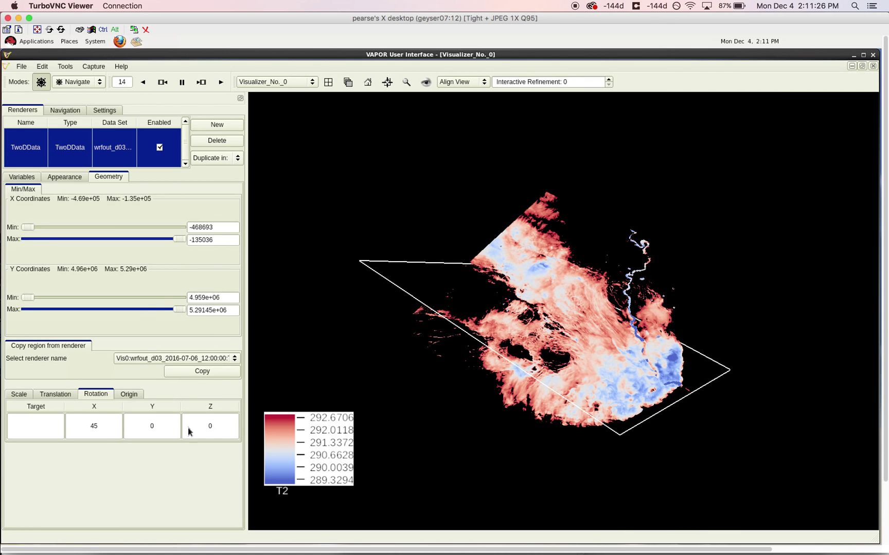
Step: Set the X rotation back to 0 degrees
click(99, 426)
double_click(97, 426)
text(0)
key(Return)
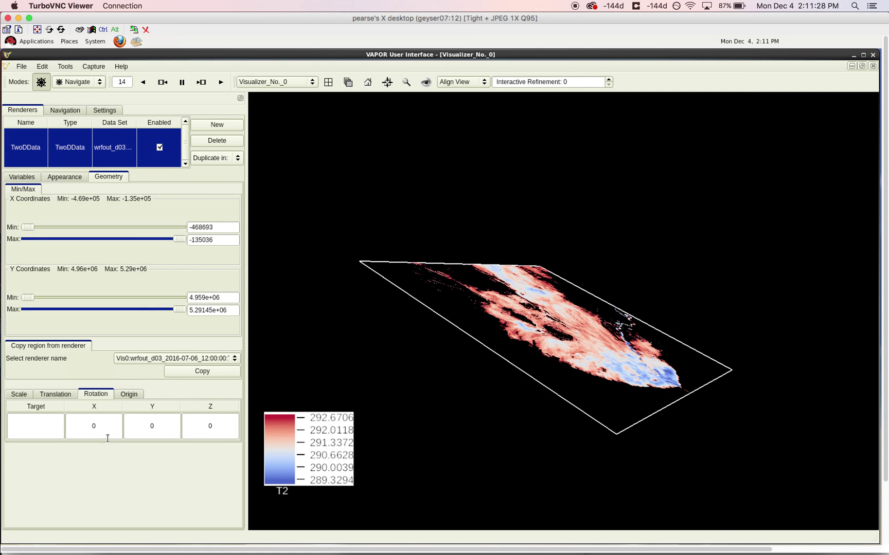
drag(517, 438, 602, 447)
Step: Commit a Z scale factor of 100 for the T2 render
click(20, 395)
click(222, 421)
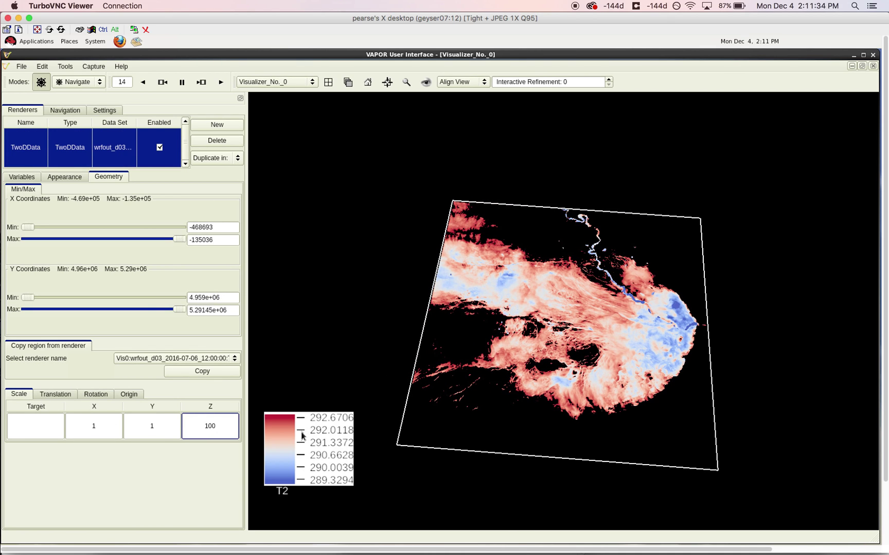
key(Return)
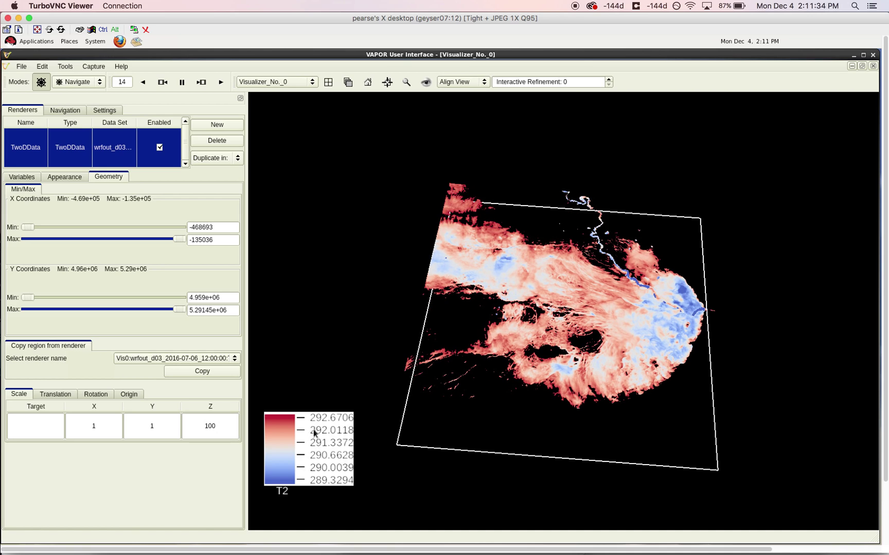
Step: Set the renderer's Height Variable to HGT to show the terrain relief
click(33, 180)
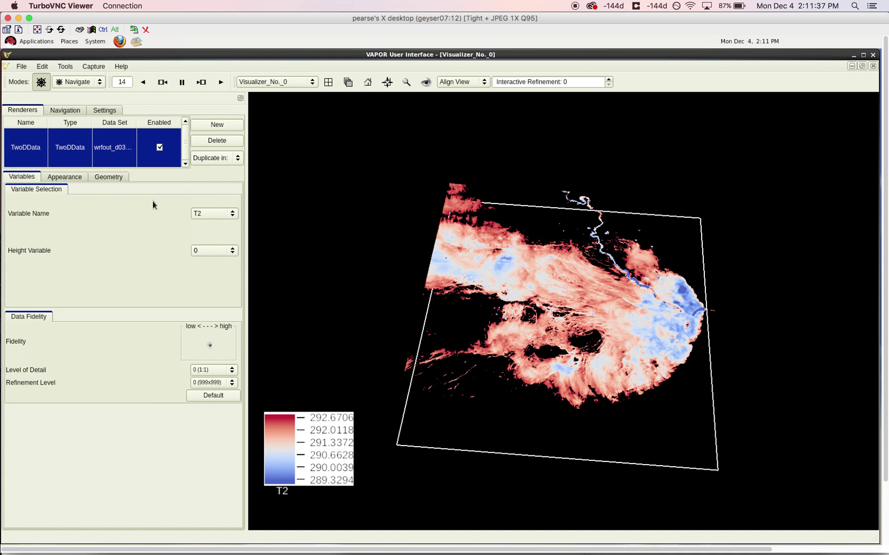
click(197, 252)
click(288, 265)
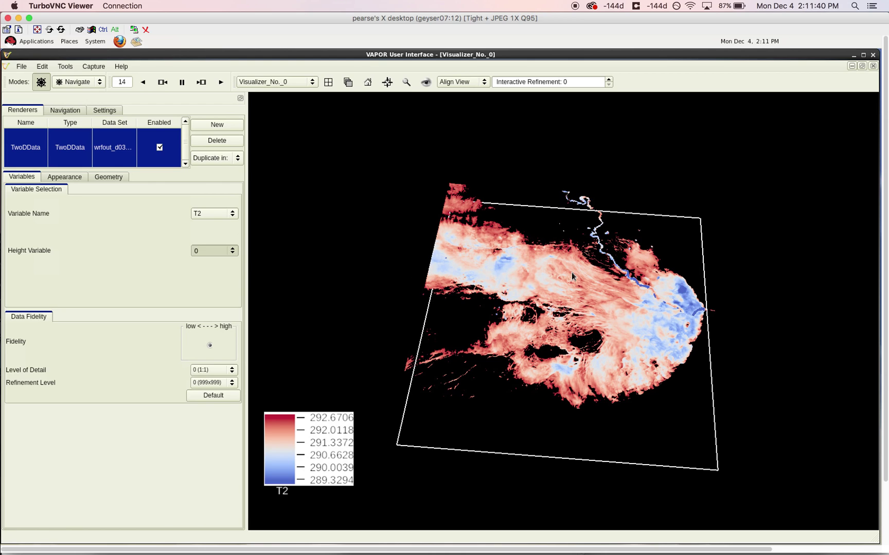
key(Down)
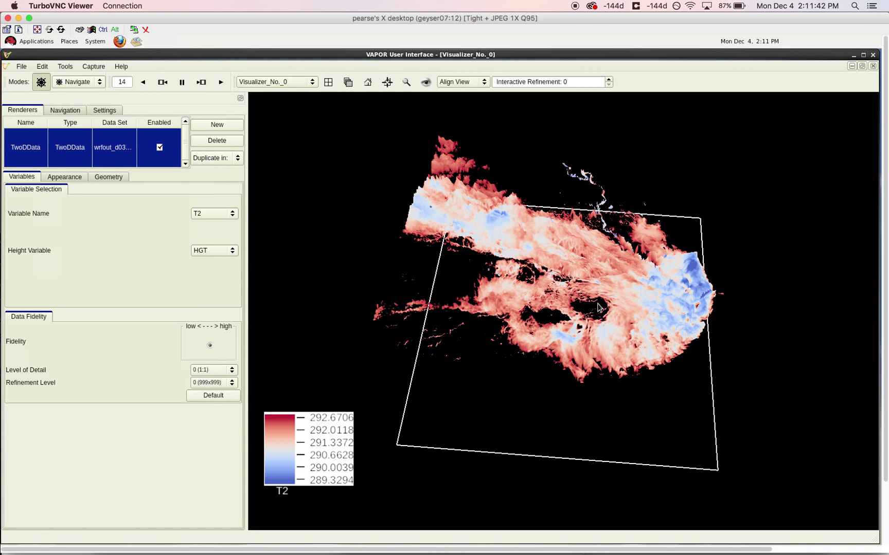
drag(598, 308, 734, 301)
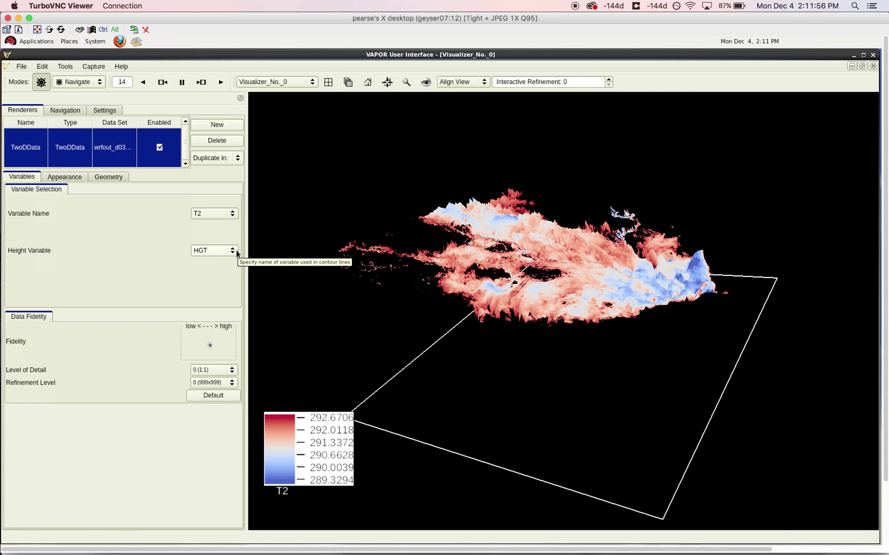
click(106, 177)
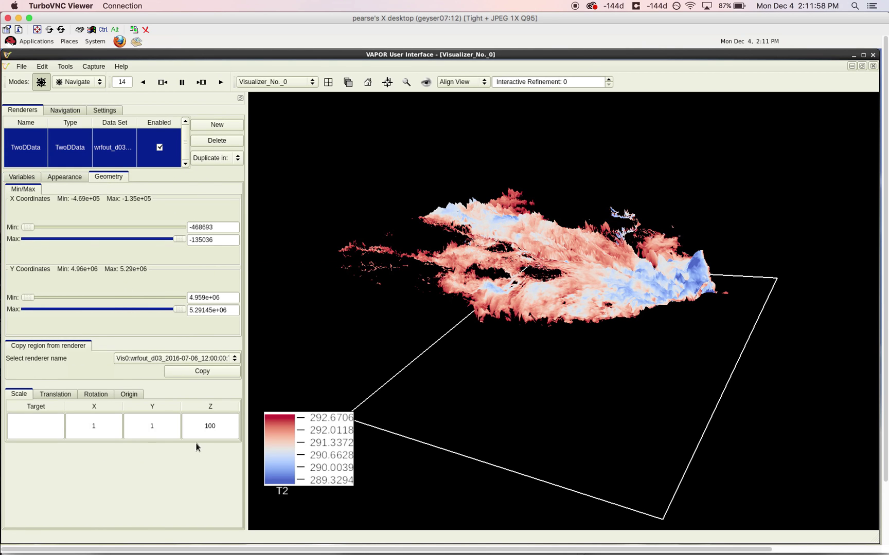
Step: Set the Z scale to 1 and view the flattened surface at a grazing angle
click(216, 430)
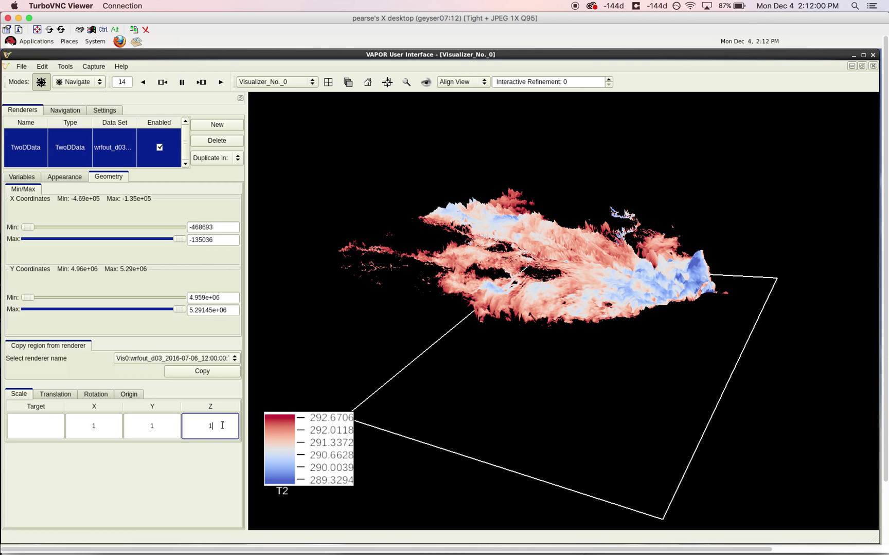
key(Return)
scroll(590, 354, up, 5)
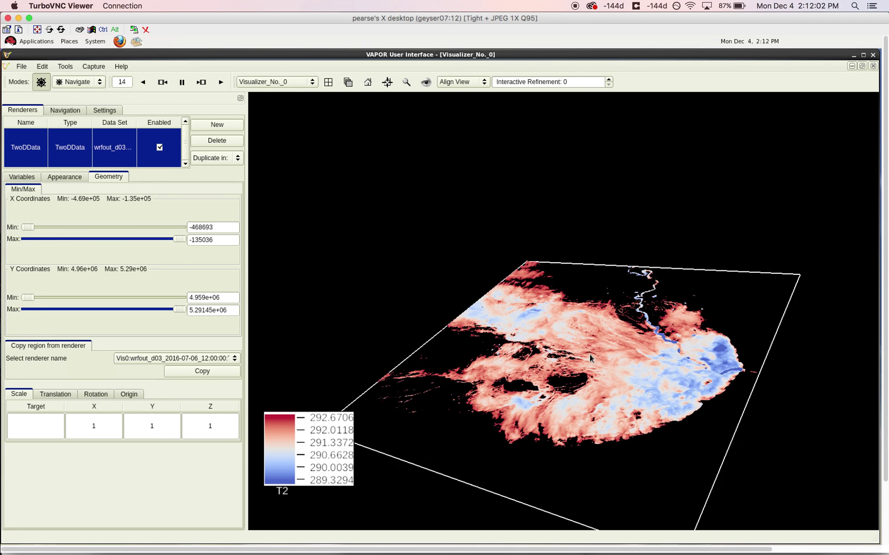
drag(579, 387, 549, 275)
scroll(566, 330, up, 5)
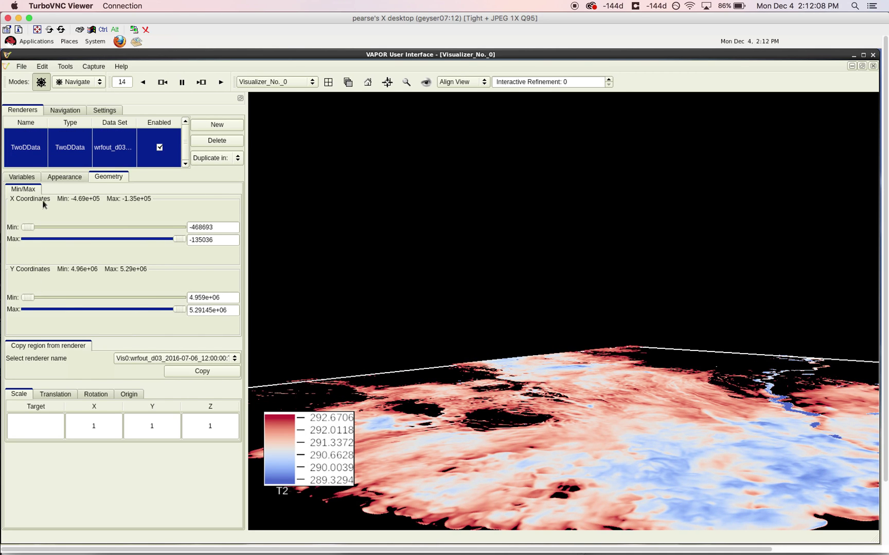
Step: Compare a Z scale of 100 again, then leave it at 1
double_click(213, 429)
key(Return)
scroll(592, 337, down, 5)
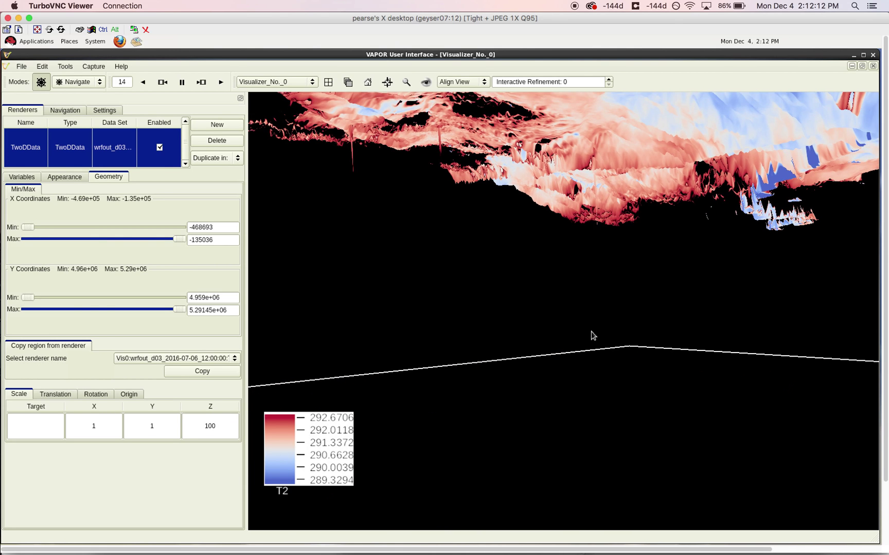
scroll(611, 346, up, 5)
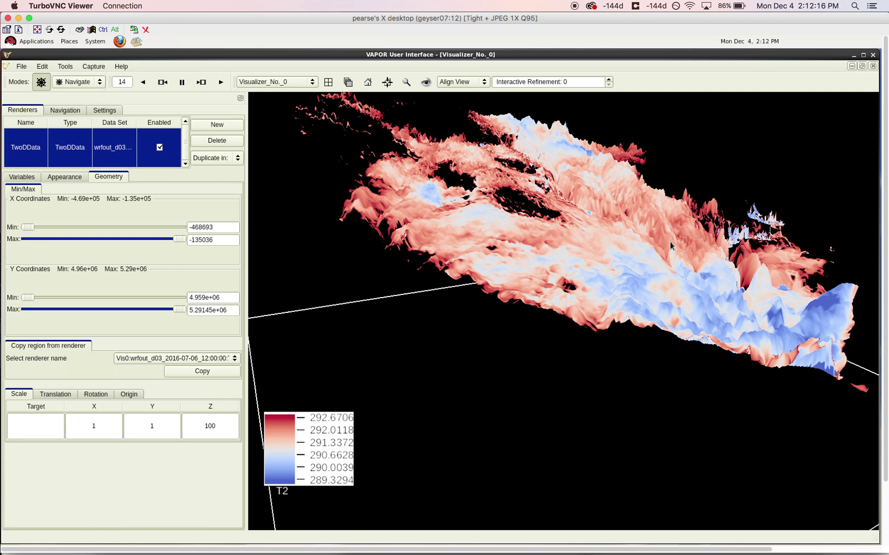
double_click(210, 430)
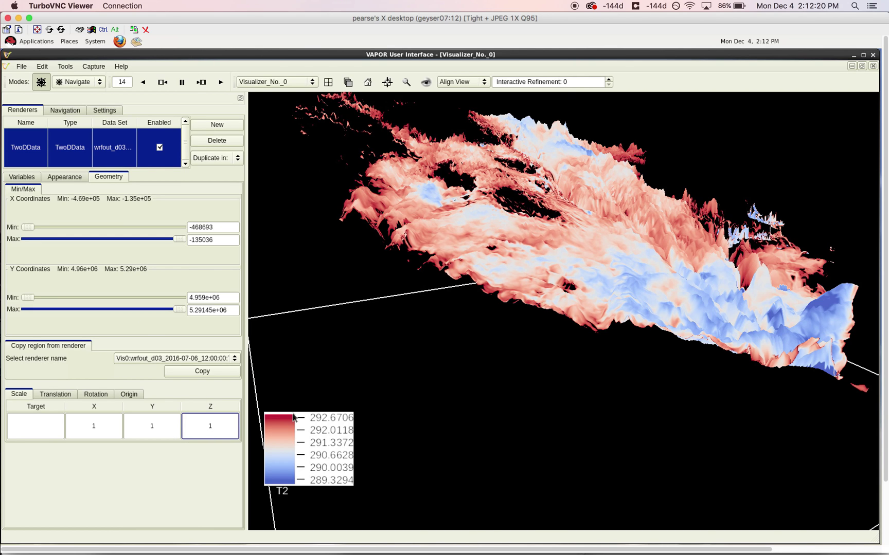
key(Return)
scroll(518, 409, down, 4)
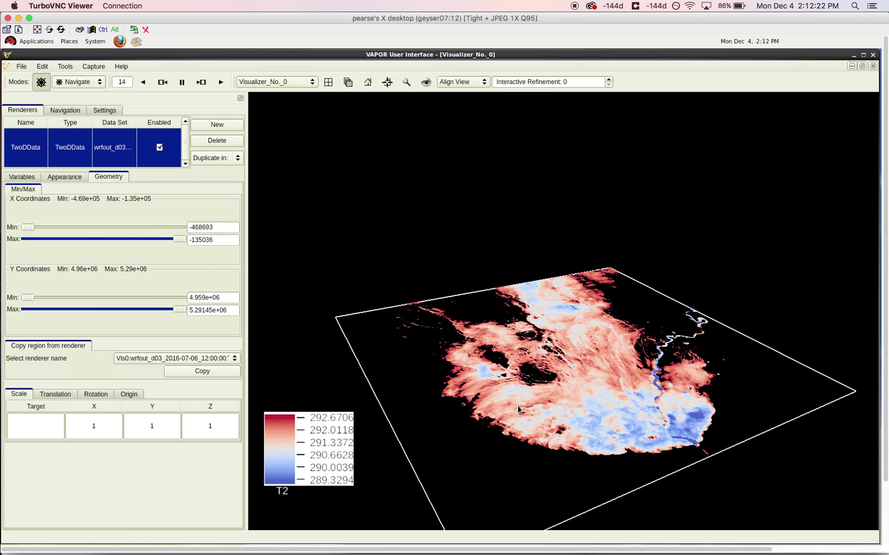
drag(518, 405, 664, 383)
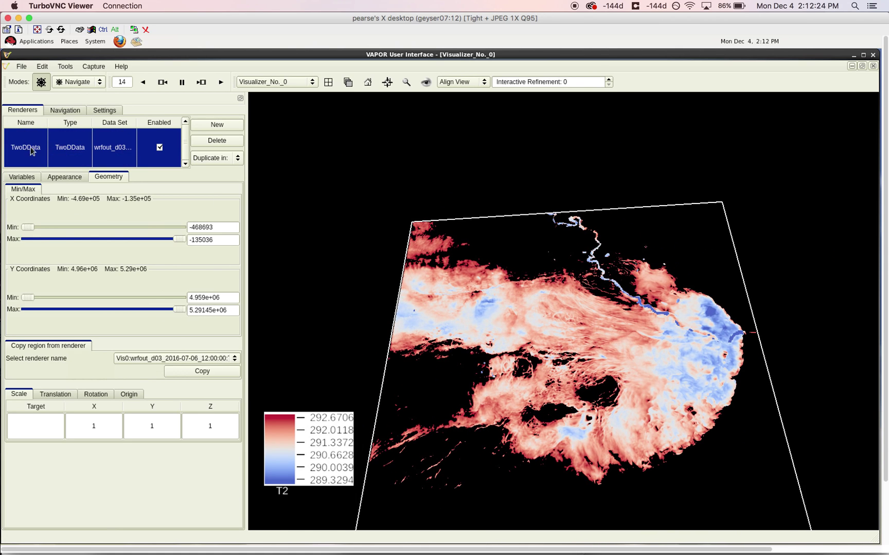
click(30, 176)
click(79, 177)
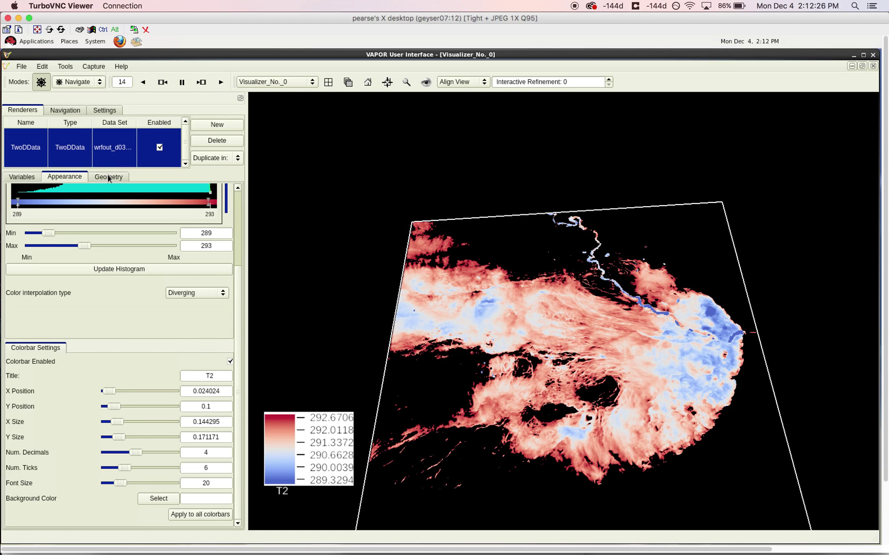
click(108, 178)
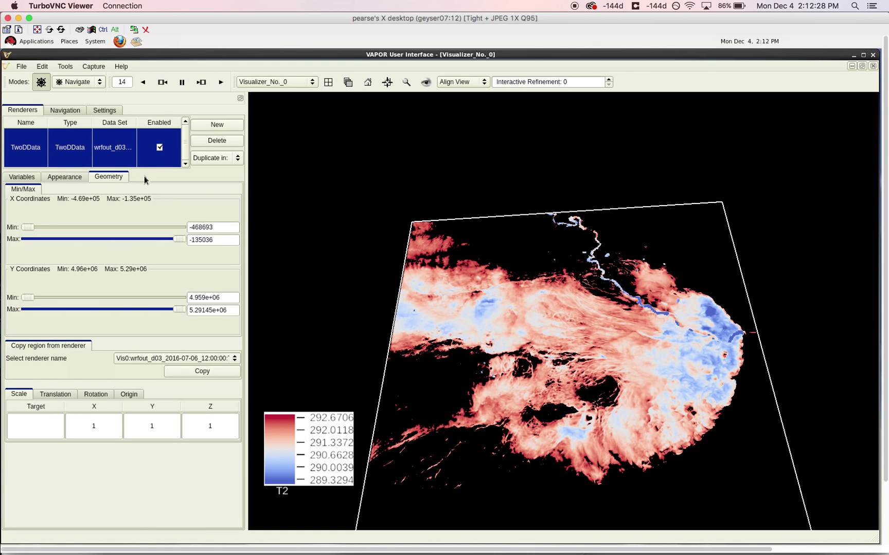
click(195, 125)
click(486, 233)
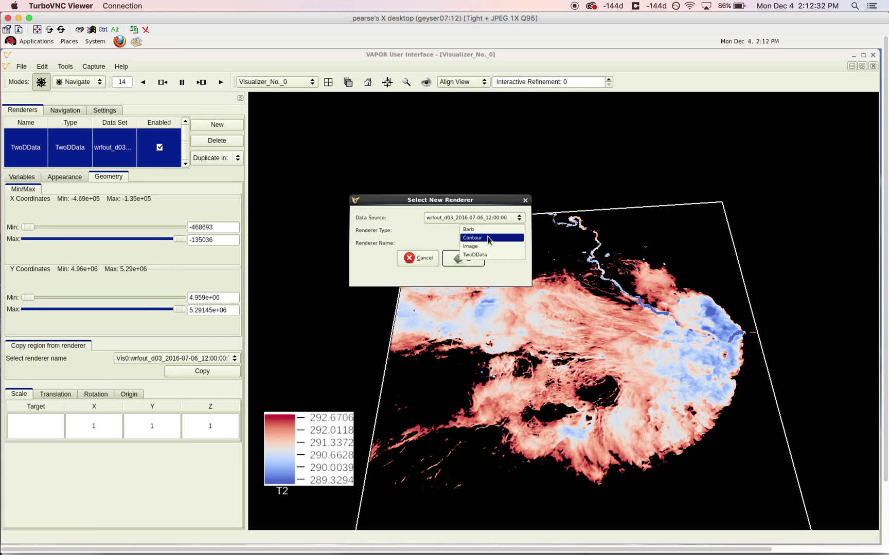
click(525, 202)
click(525, 202)
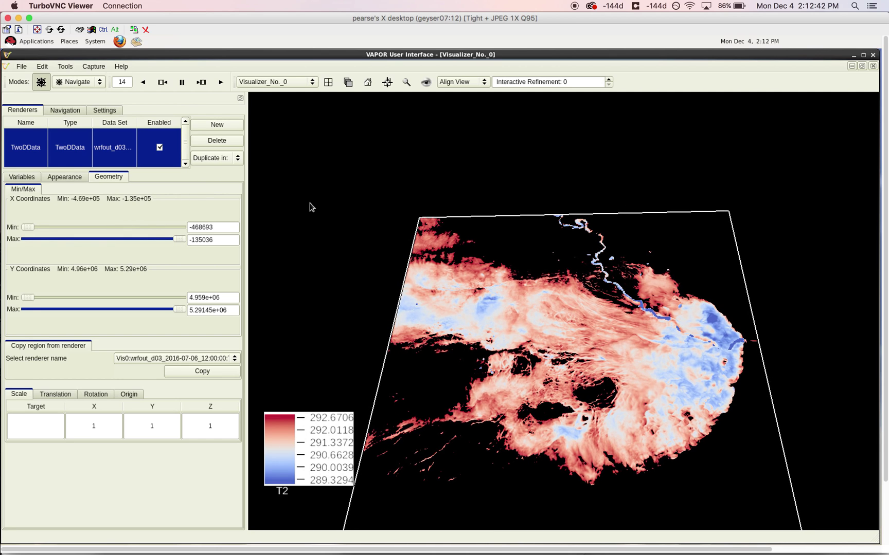
Step: Load wrfout_d01_2016-07-06_12:00:00 through File > Import > WRF-ARW
drag(542, 288, 542, 269)
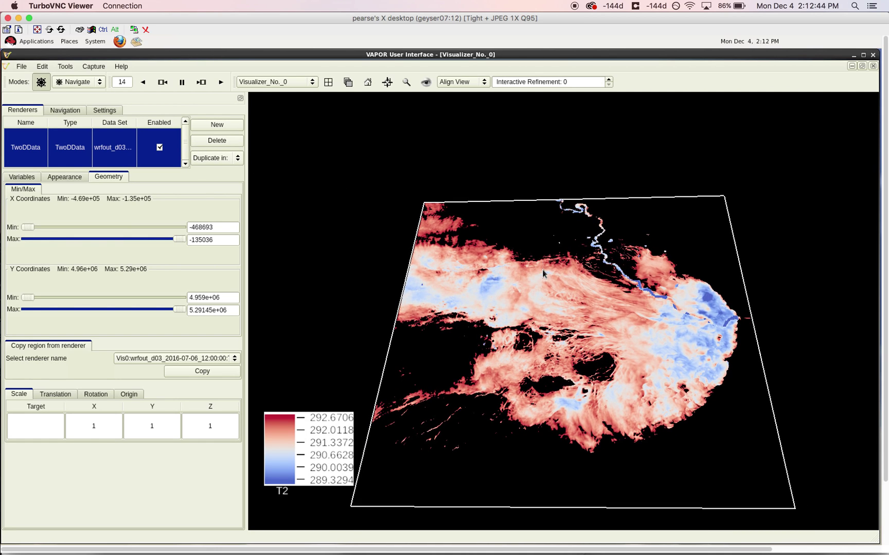
drag(407, 231, 425, 226)
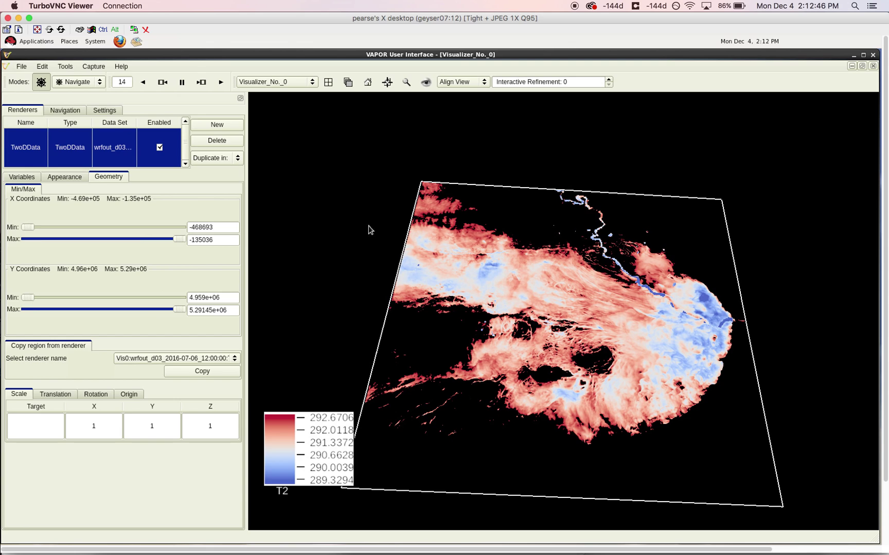
click(21, 67)
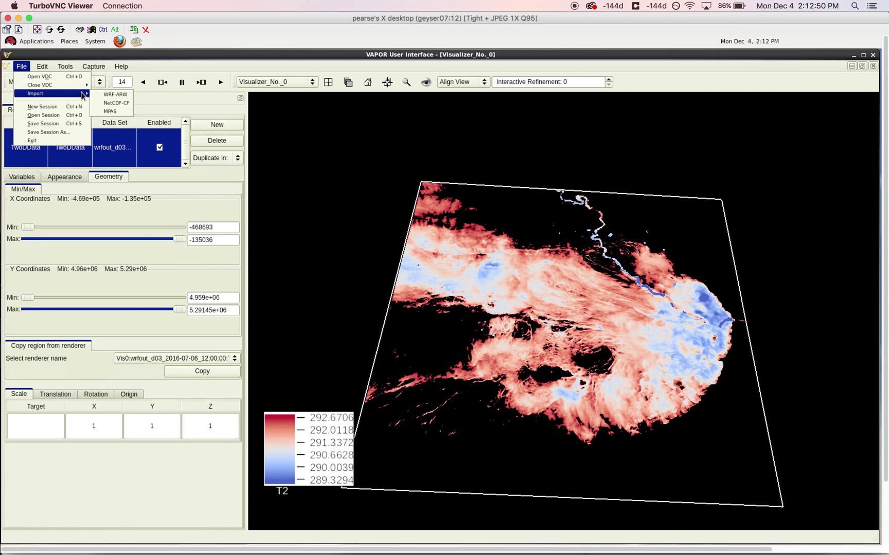
mouse_move(51, 93)
click(113, 93)
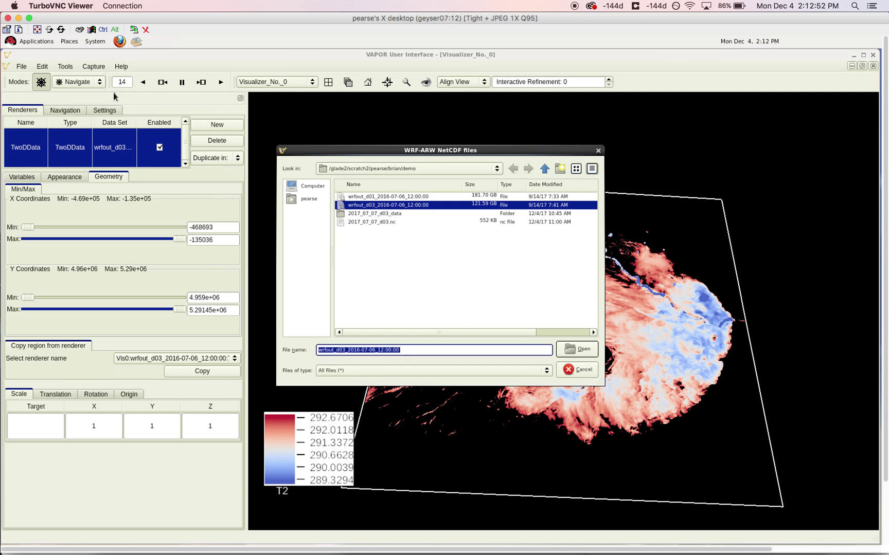
click(400, 196)
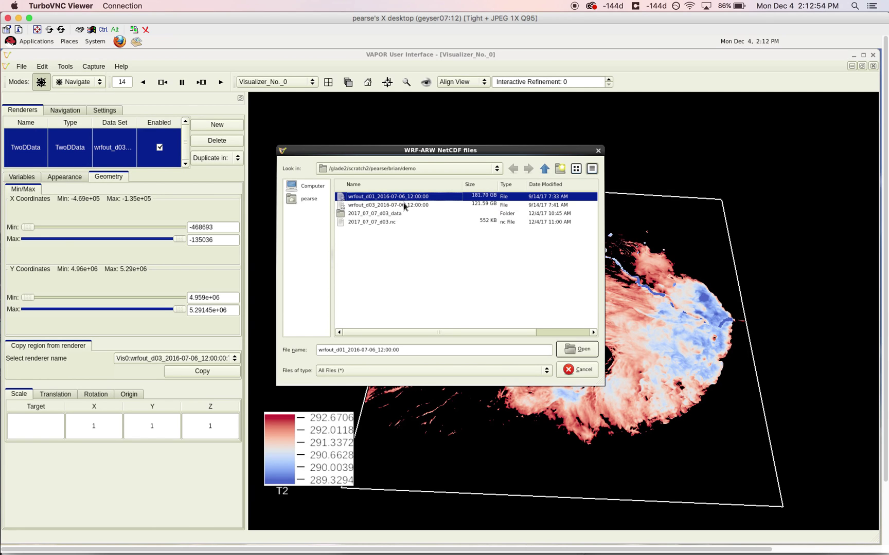
click(572, 349)
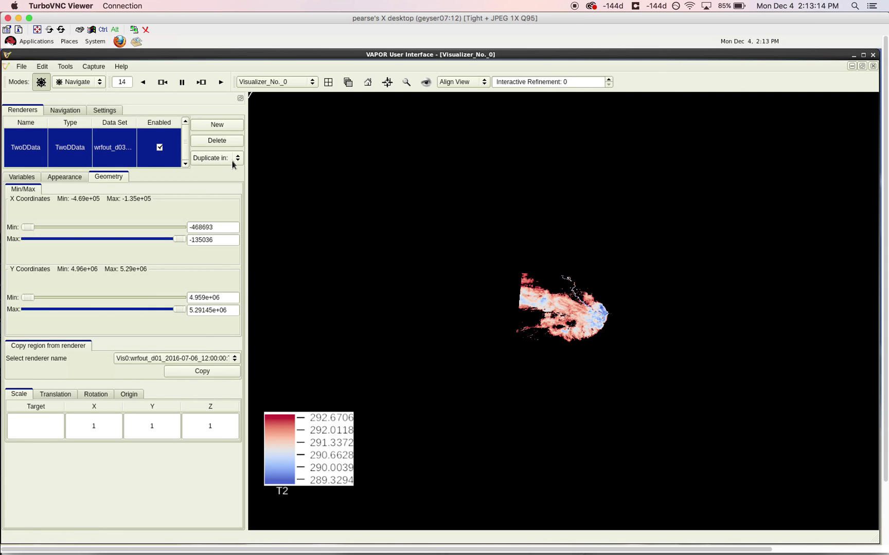
Step: Create a TwoDData renderer with data source wrfout_d01 and view the whole outer domain
click(208, 127)
click(485, 232)
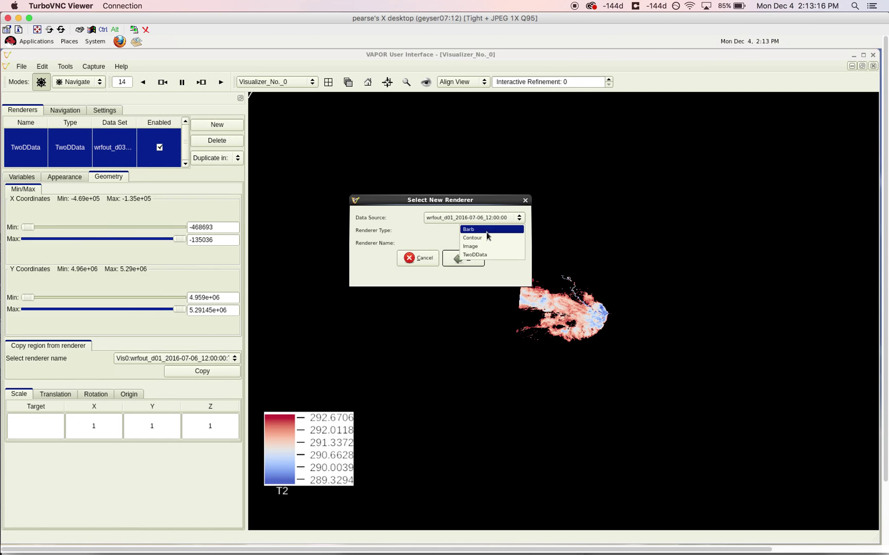
click(489, 255)
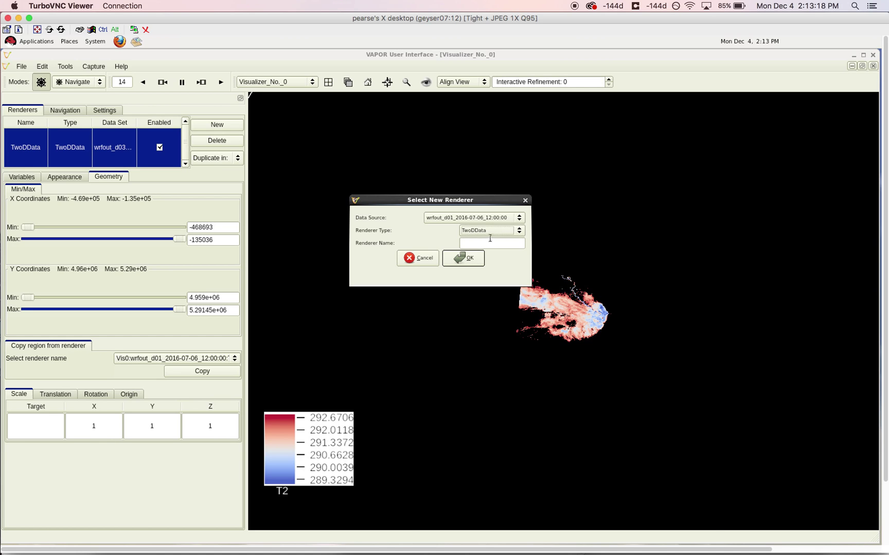
click(519, 218)
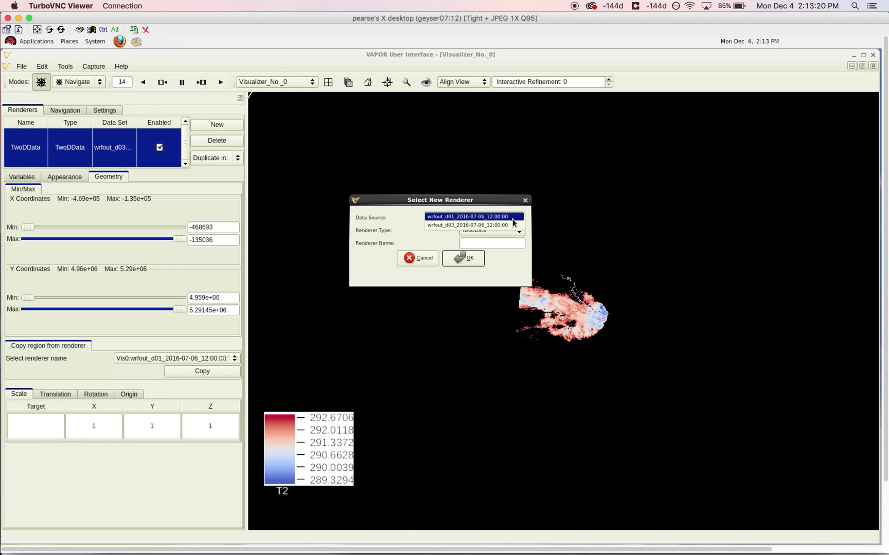
click(513, 218)
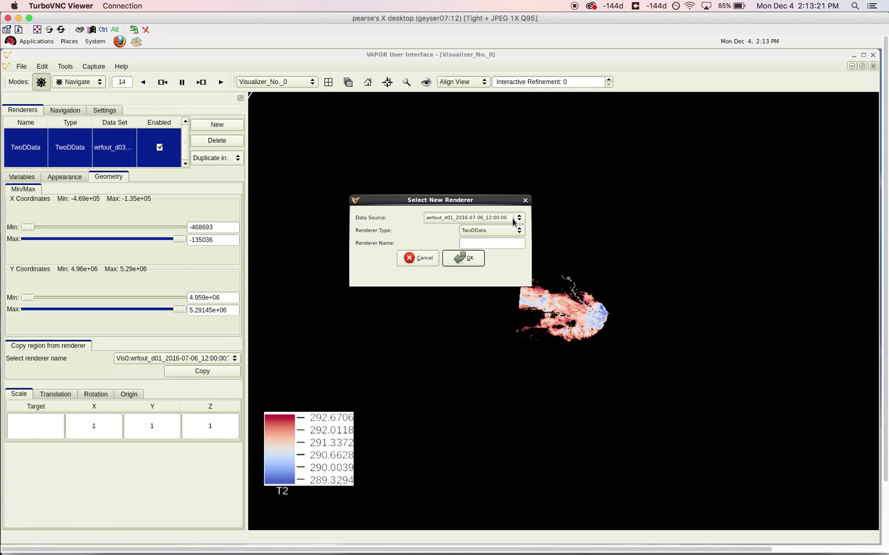
click(469, 260)
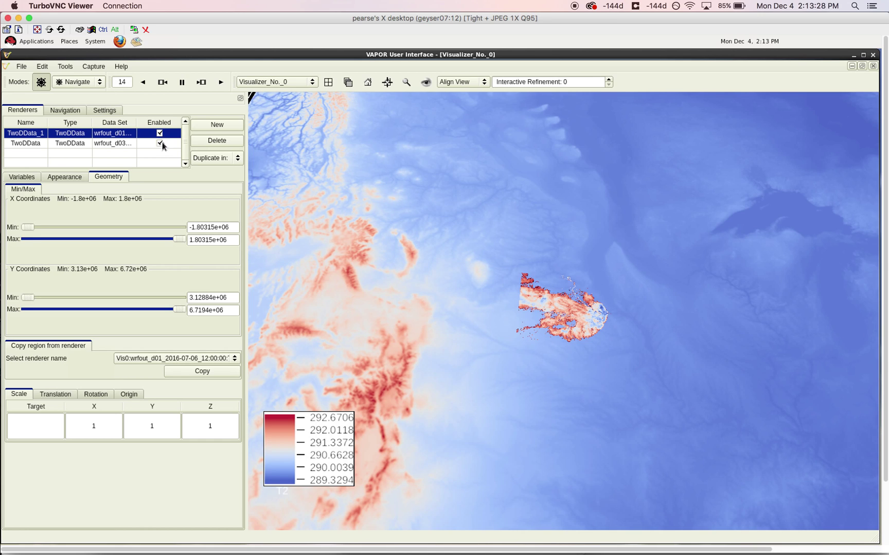
drag(463, 315, 441, 253)
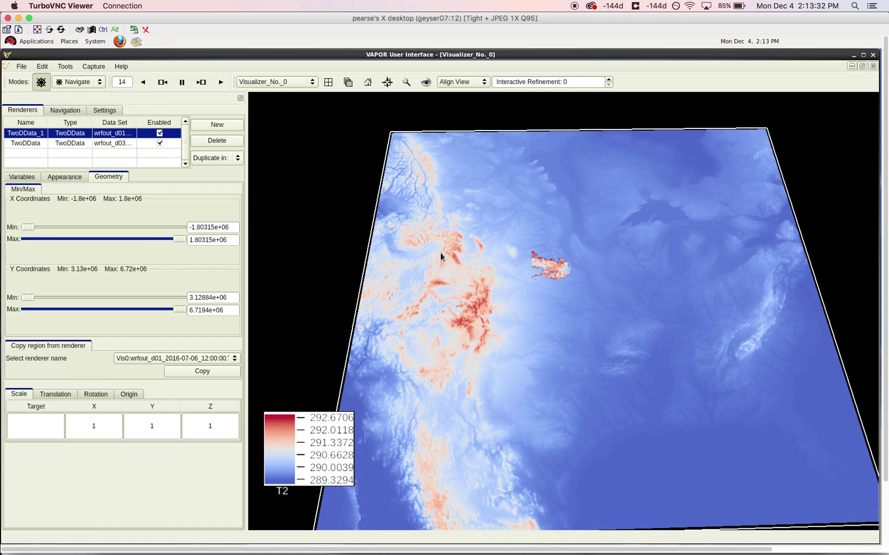
click(15, 178)
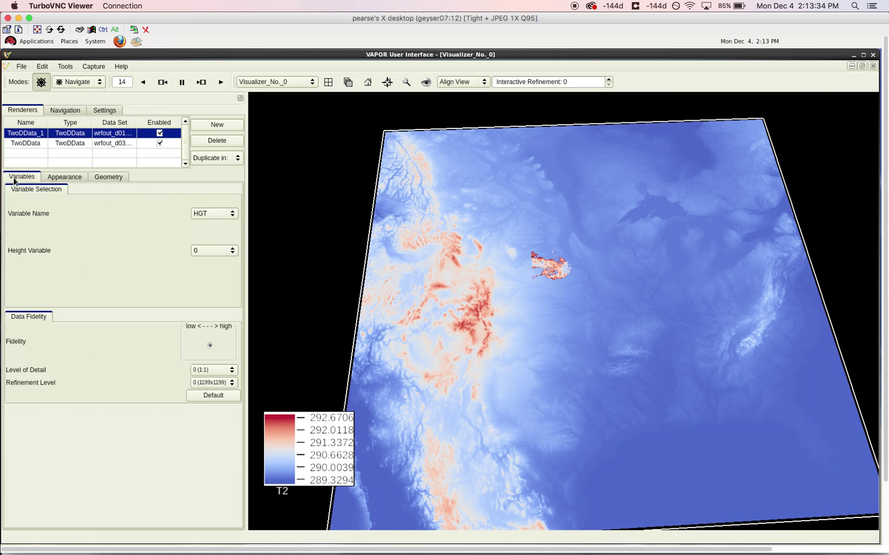
Step: Switch the d01 renderer's variable from HGT to T2 and zoom in on the nested domain
click(234, 217)
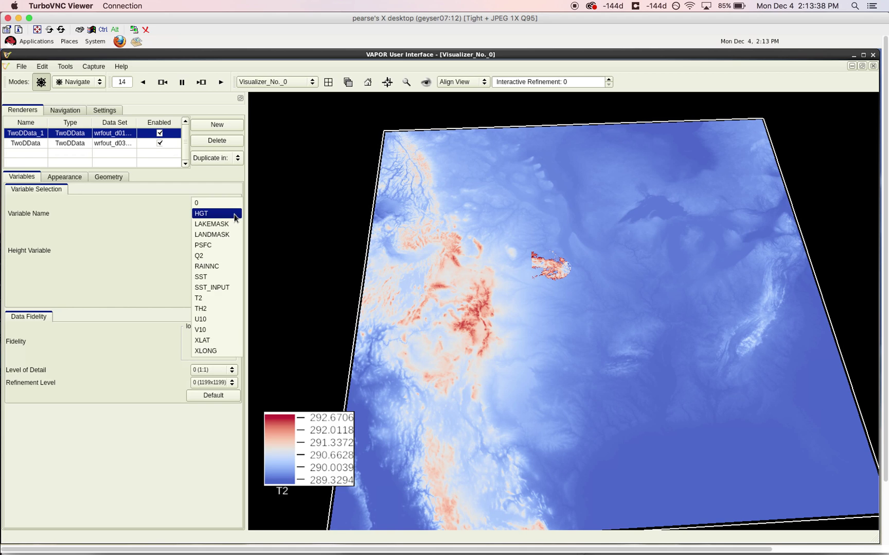
click(216, 301)
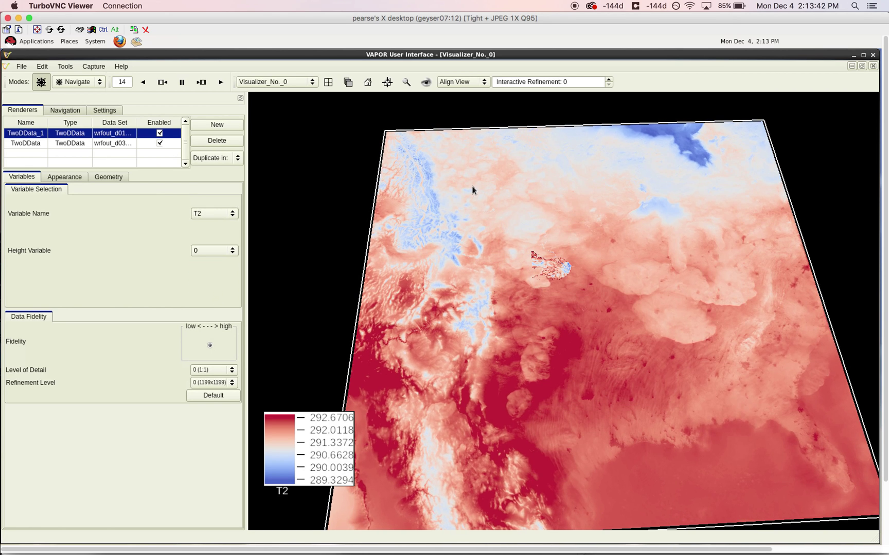
scroll(533, 241, up, 5)
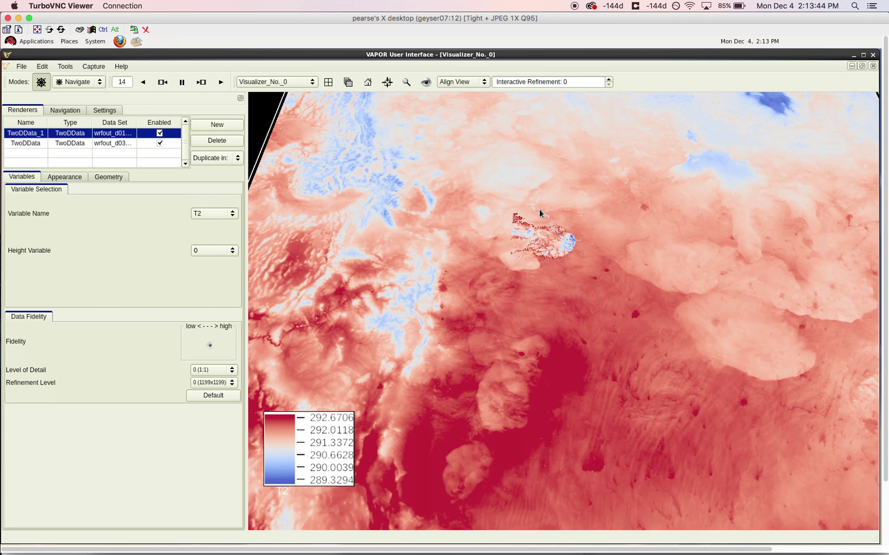
scroll(541, 209, up, 5)
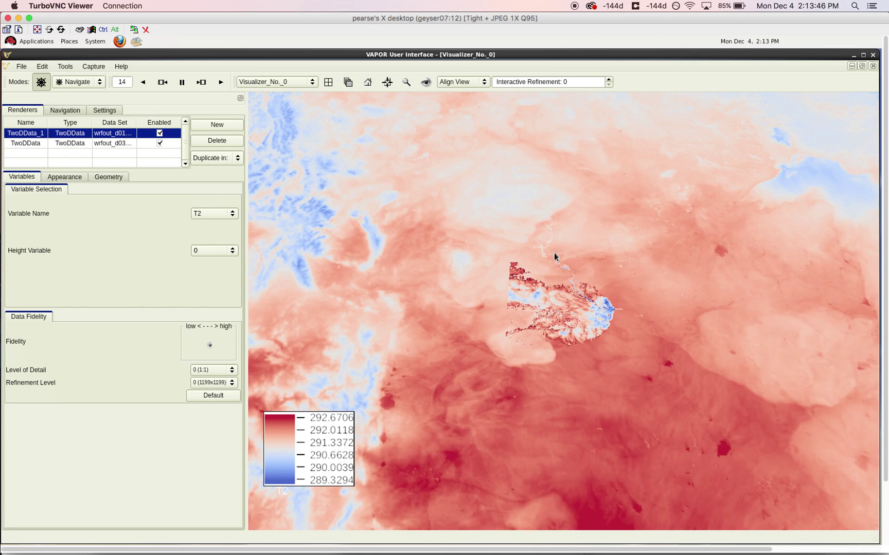
scroll(548, 212, up, 5)
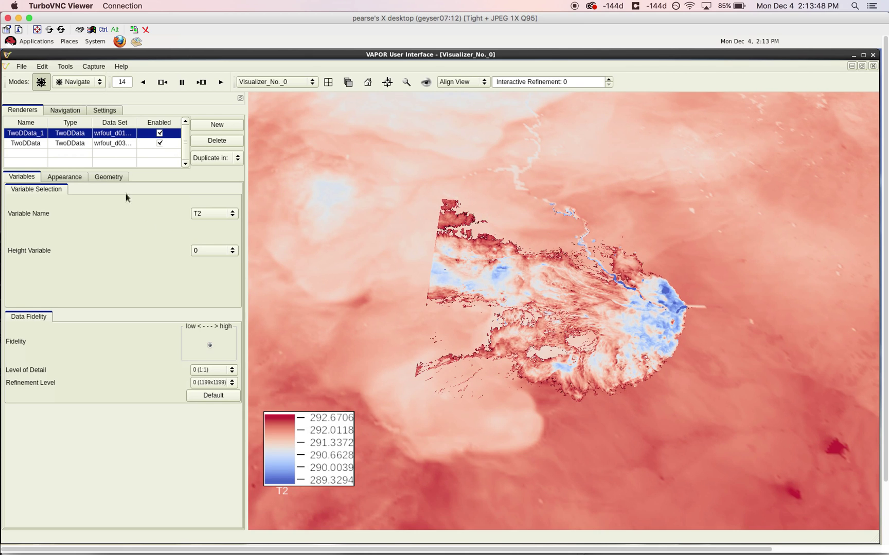
Step: Set the d01 T2 transfer function range to Min 289 and Max 293, then shift the upper opacity point
click(63, 177)
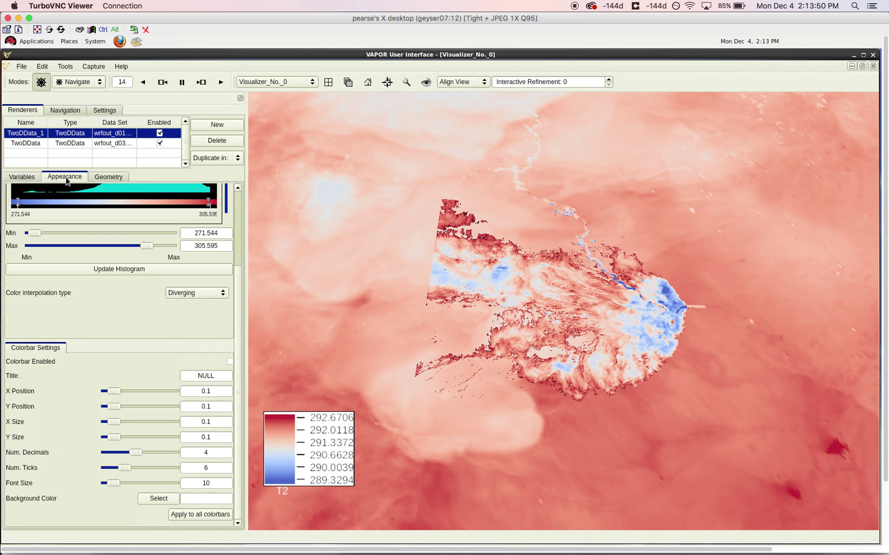
scroll(237, 212, up, 2)
scroll(238, 213, up, 1)
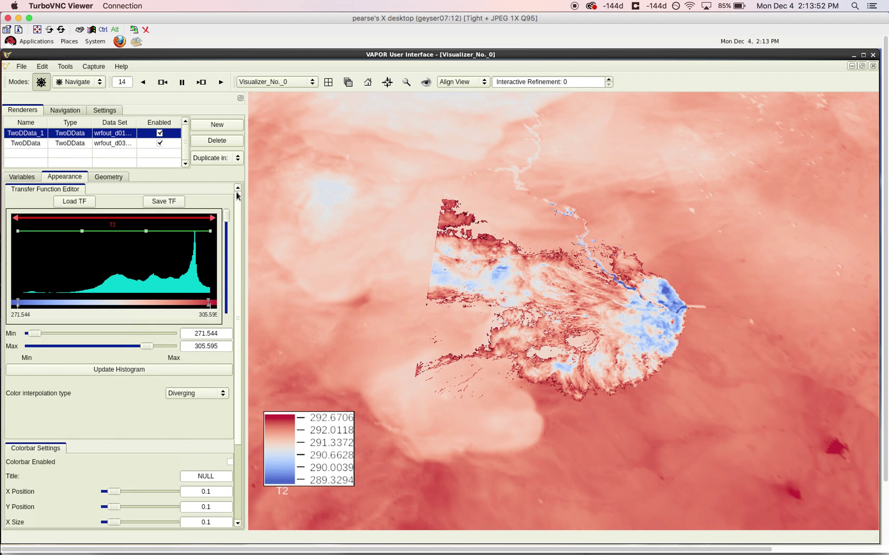
double_click(213, 347)
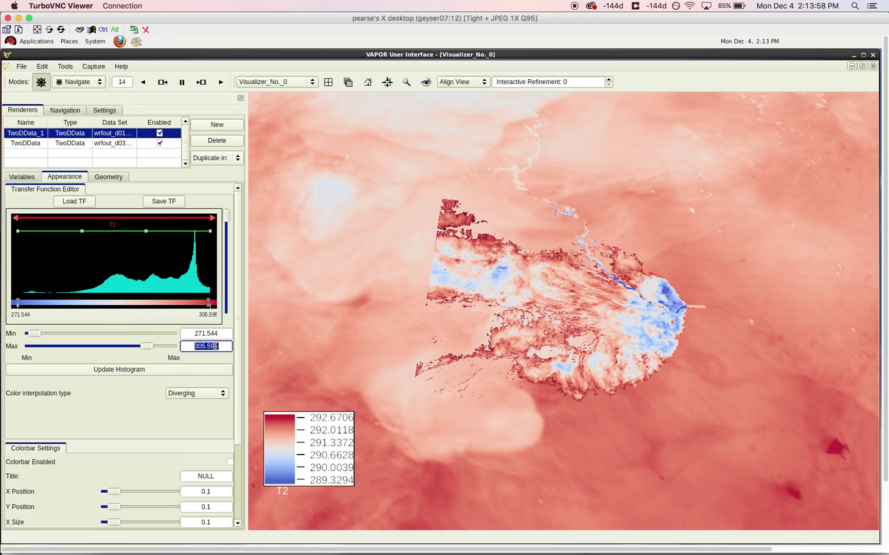
text(293)
key(Return)
double_click(198, 333)
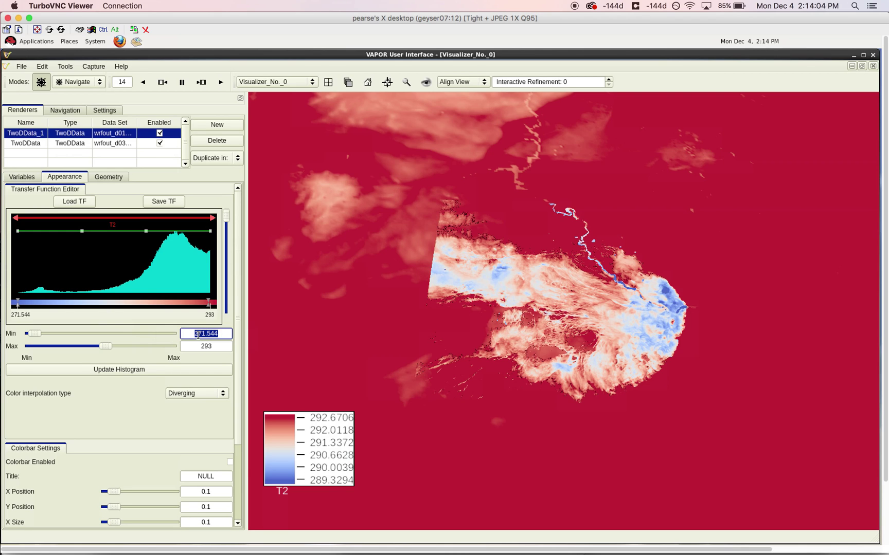
text(289)
key(Return)
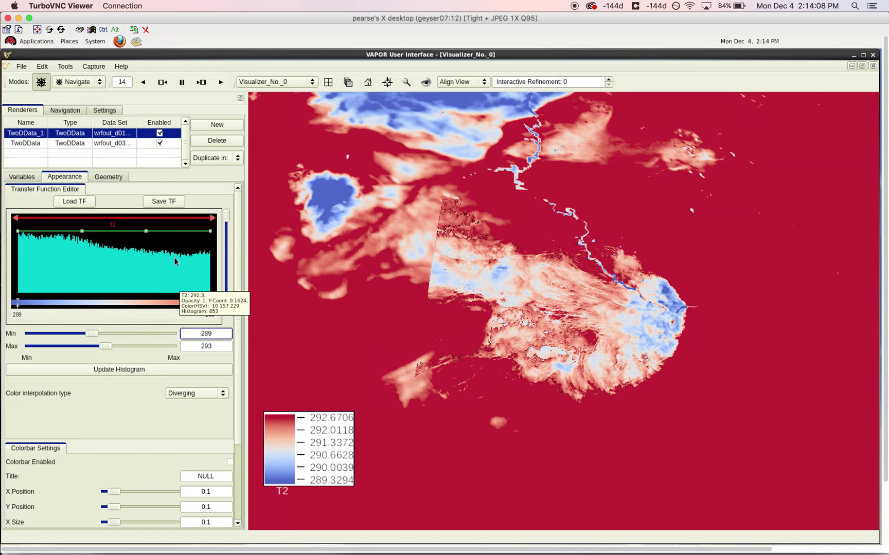
drag(149, 235, 166, 223)
Step: Check the TwoDData opacity curve, then drag TwoDData_1's upper opacity point down at 293
click(116, 144)
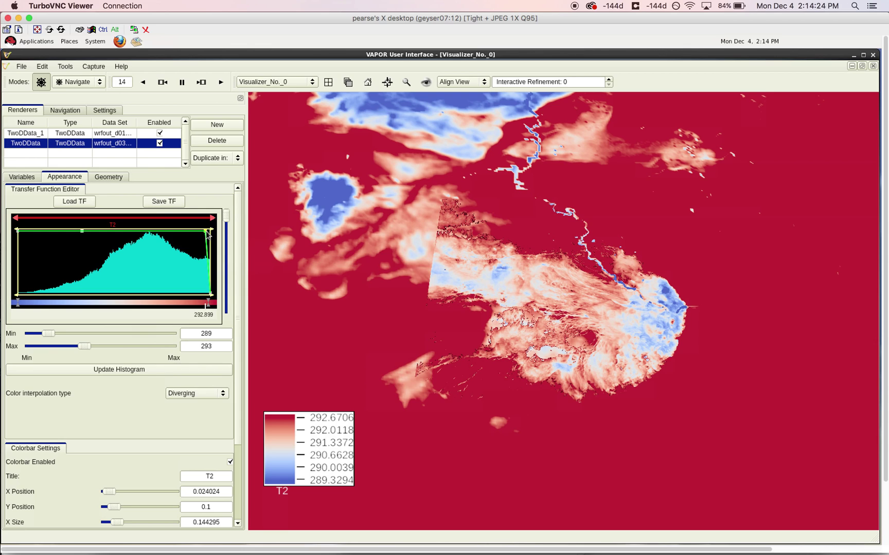
click(119, 134)
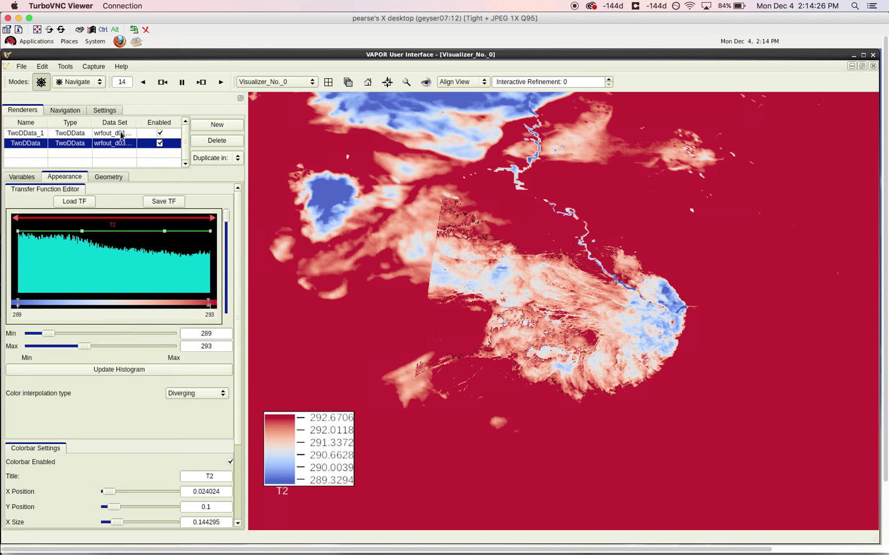
drag(163, 232, 207, 228)
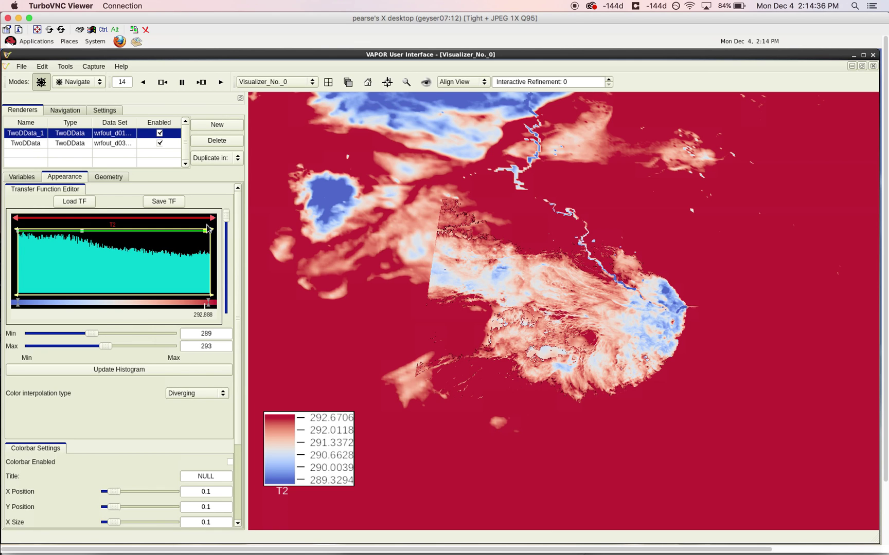
drag(208, 228, 212, 295)
drag(238, 329, 238, 329)
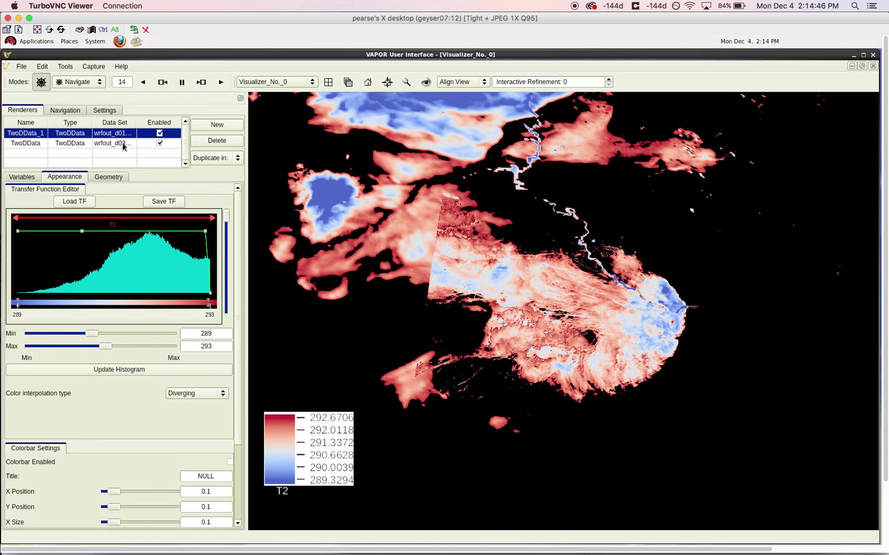
click(160, 146)
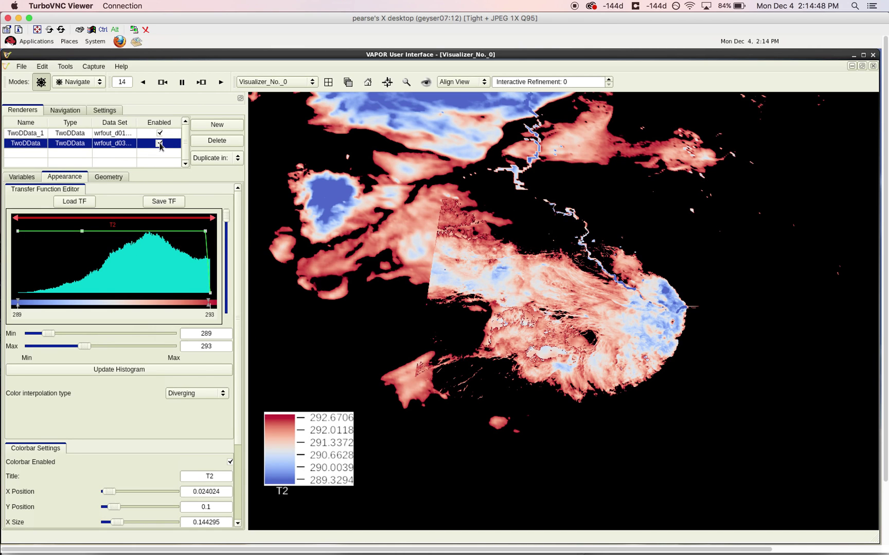
click(159, 144)
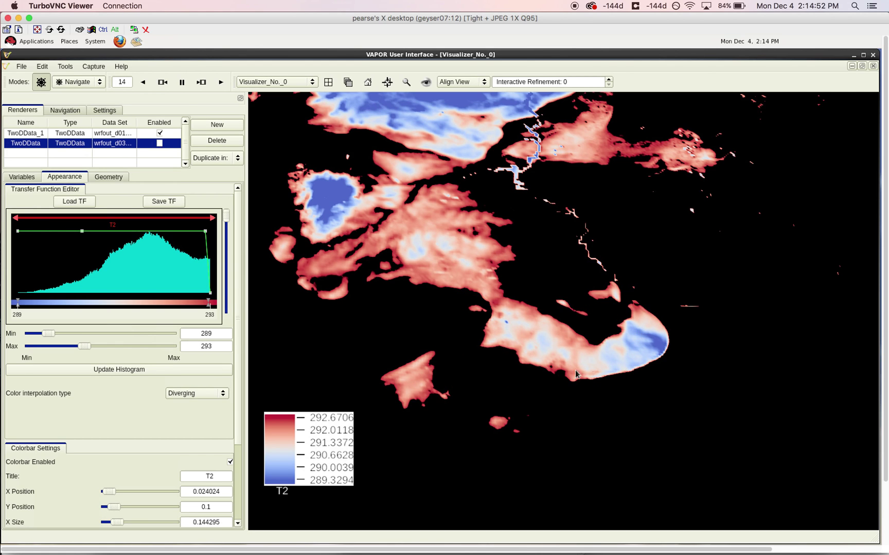
right_drag(626, 309, 641, 348)
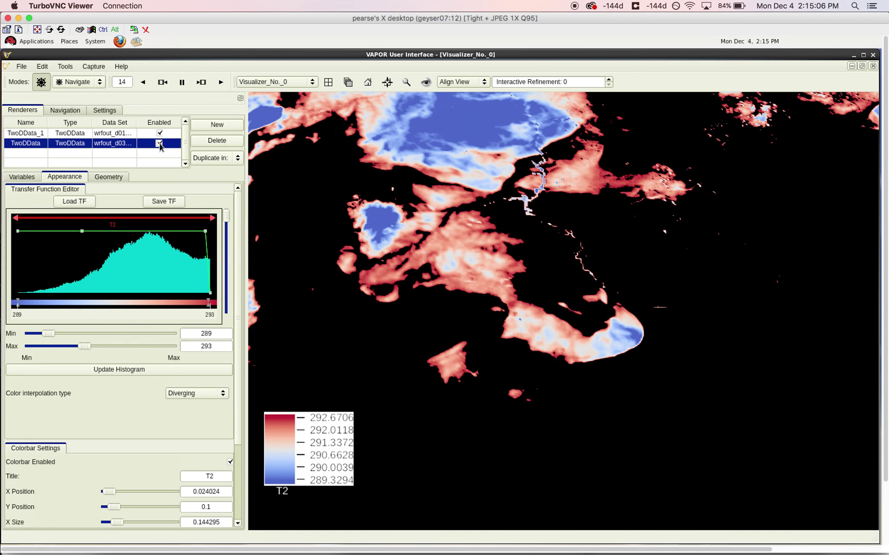
mouse_move(651, 363)
right_down()
mouse_move(644, 304)
mouse_move(652, 350)
mouse_move(651, 313)
right_up()
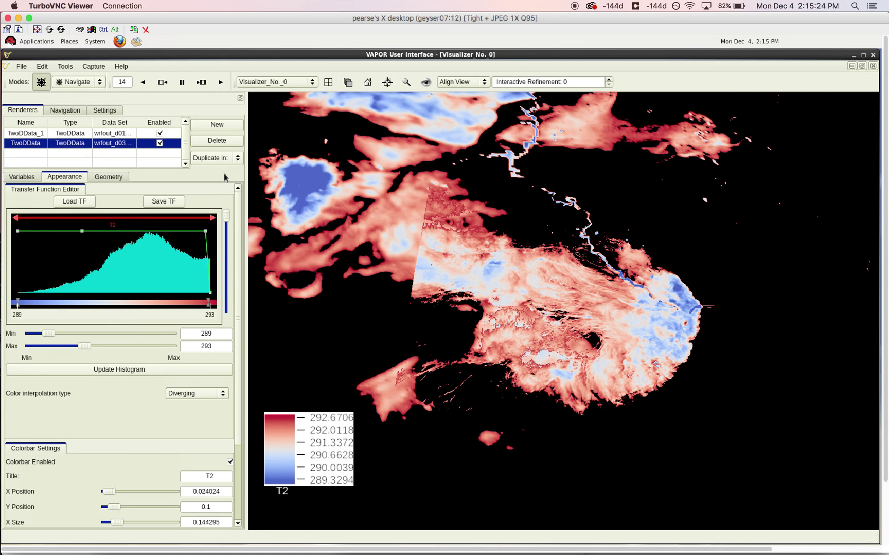
mouse_move(206, 233)
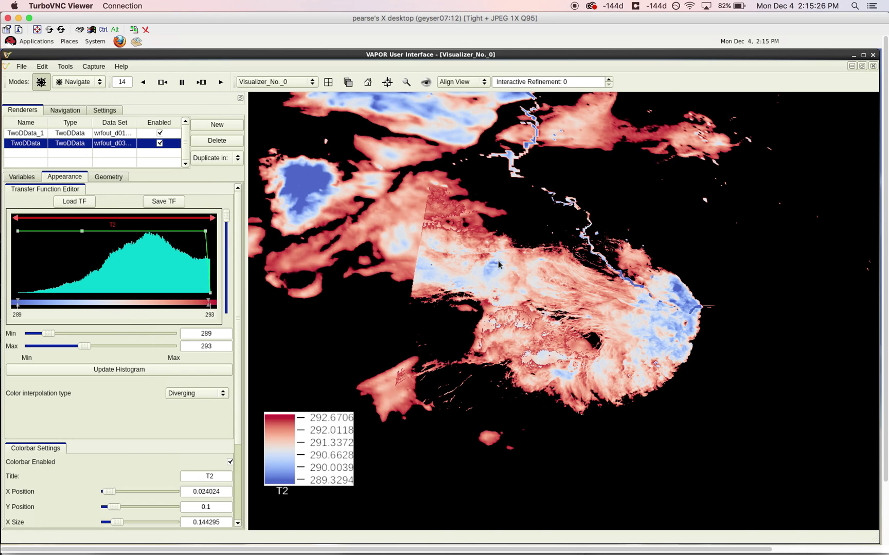